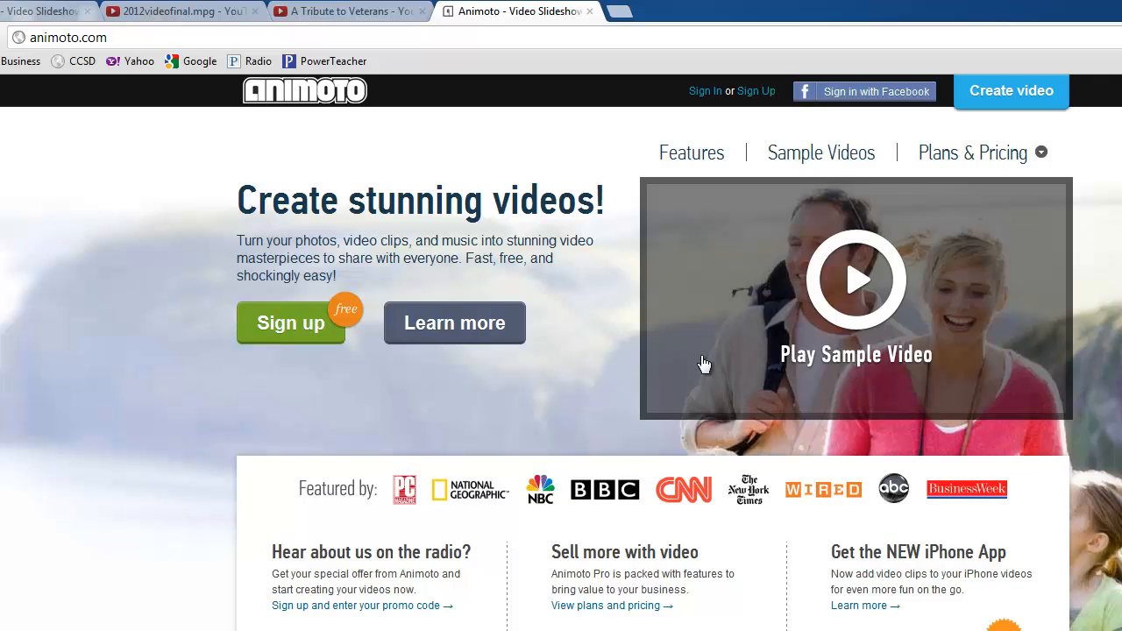
- Play Animoto's sample video full screen to its end screen, then exit full screen
left_click(852, 283)
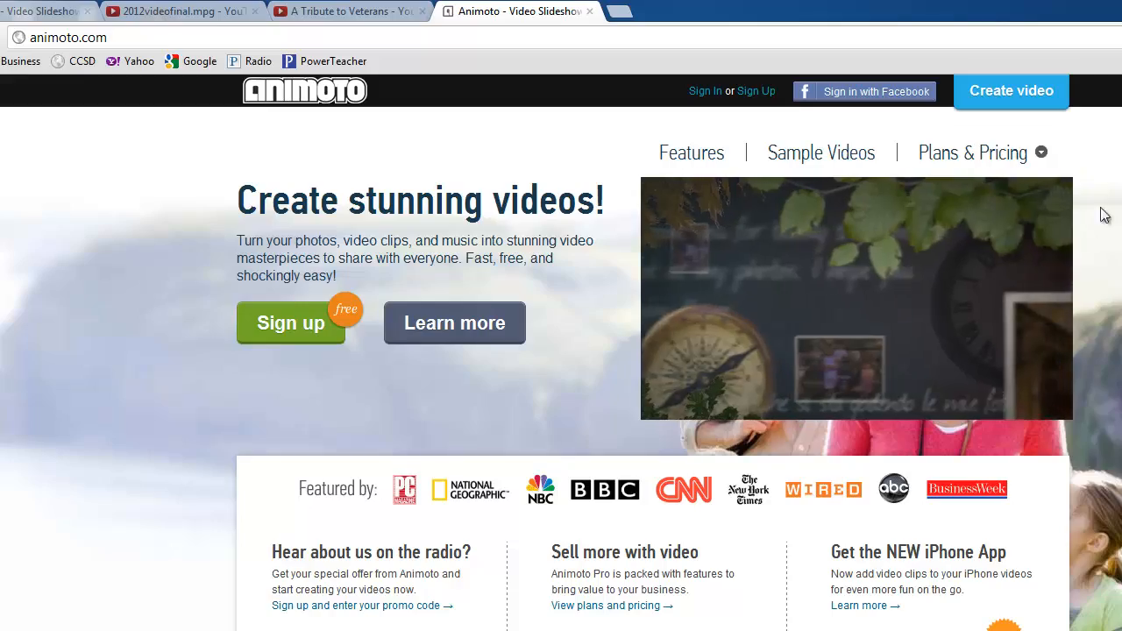
mouse_move(1013, 315)
left_click(1054, 407)
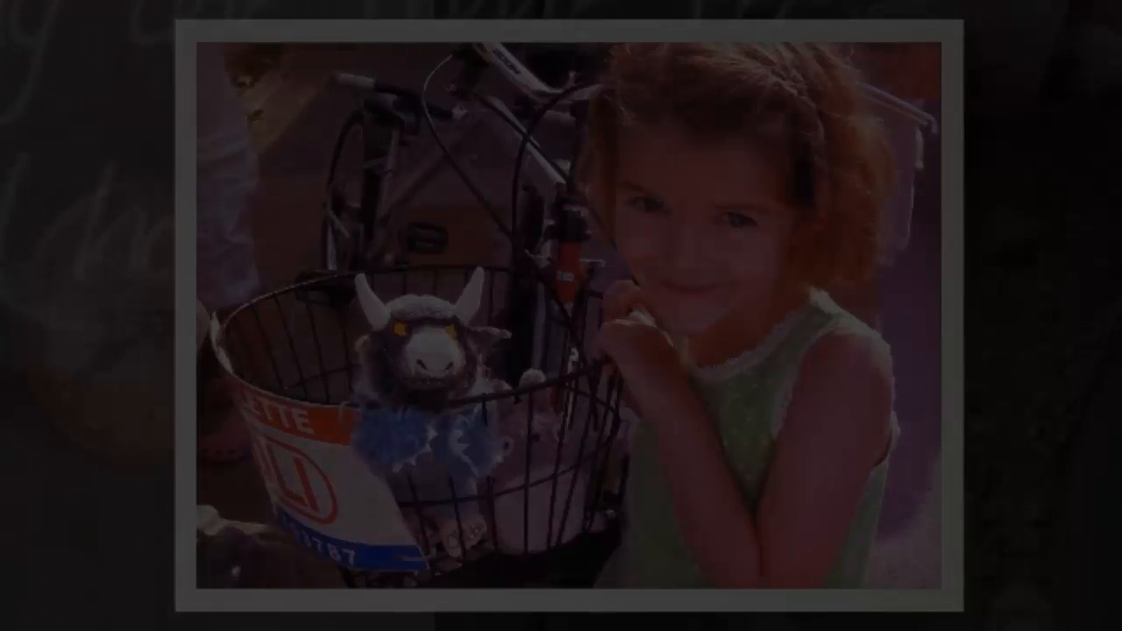
key("Escape")
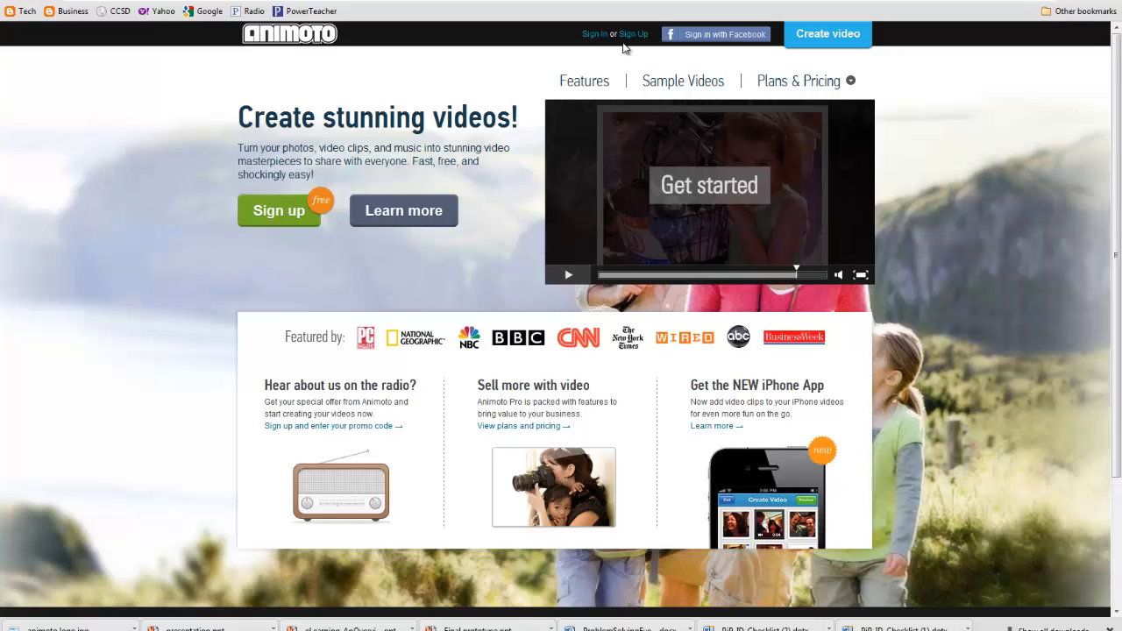
- Open the Sign Up page and briefly browse the Education page for educators
left_click(638, 39)
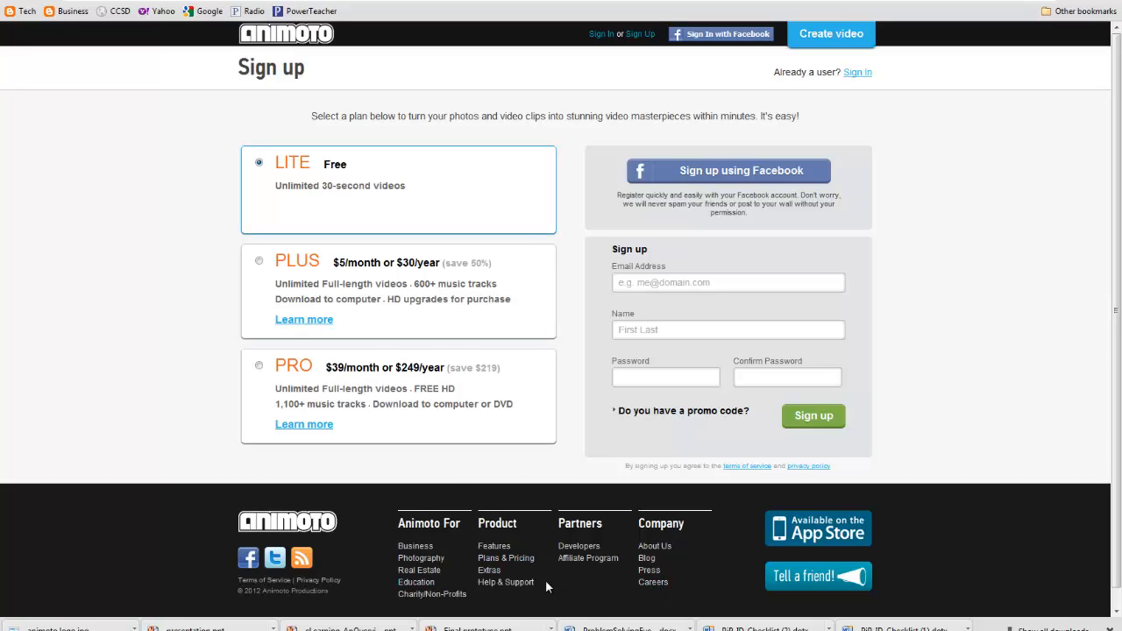
left_click(428, 584)
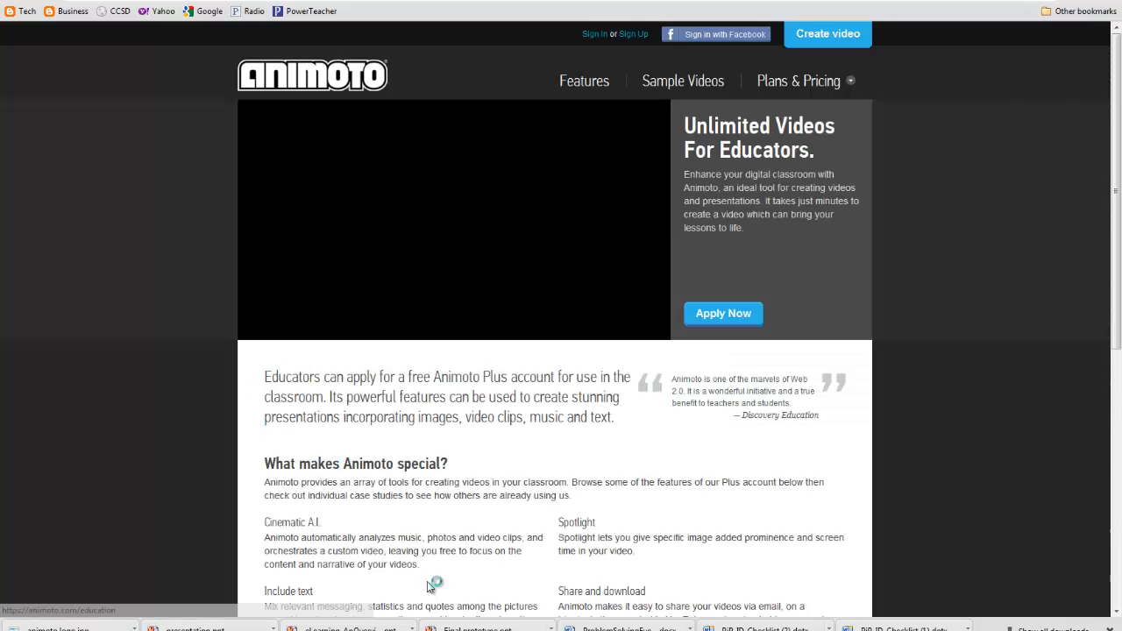
scroll(477, 326, "down", 3)
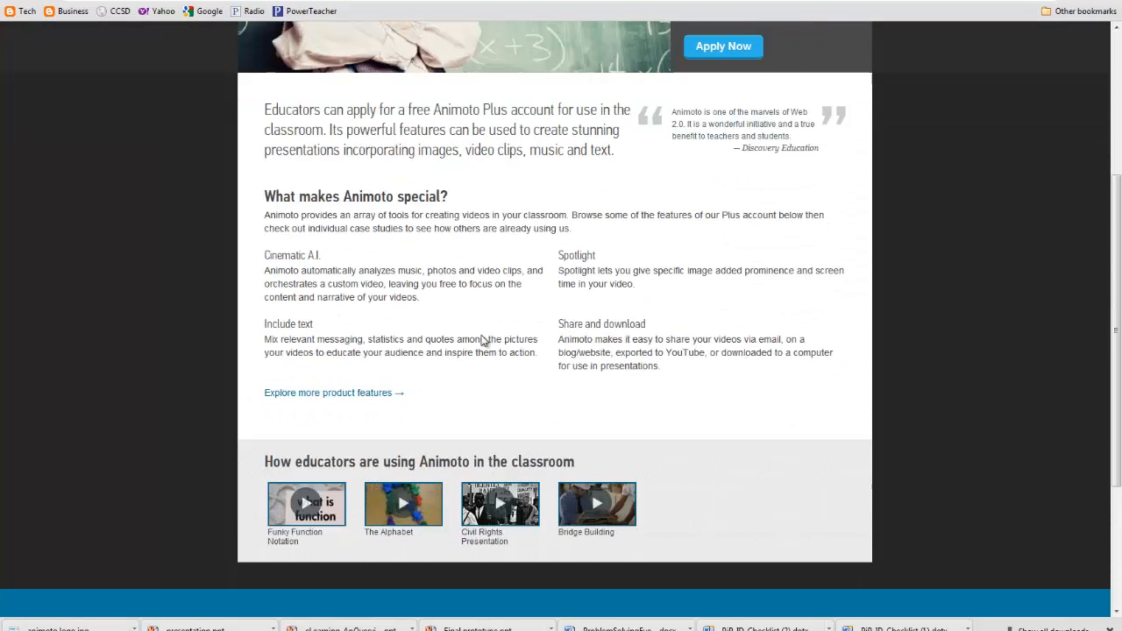
scroll(481, 340, "up", 2)
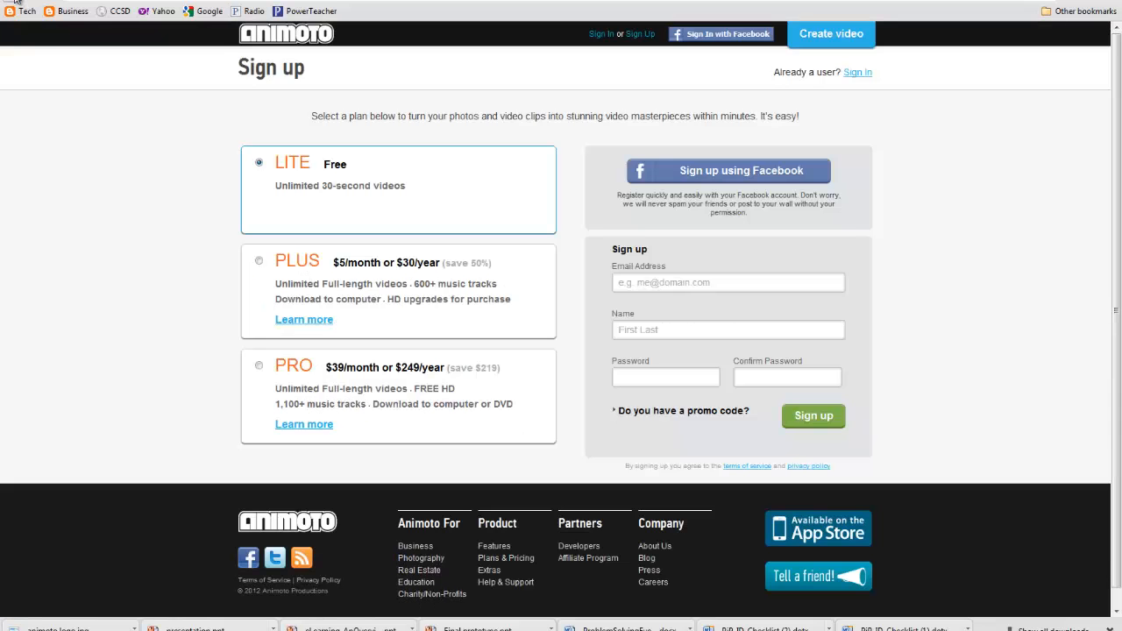
- Choose the free LITE plan and enter your email address and name
left_click(59, 185)
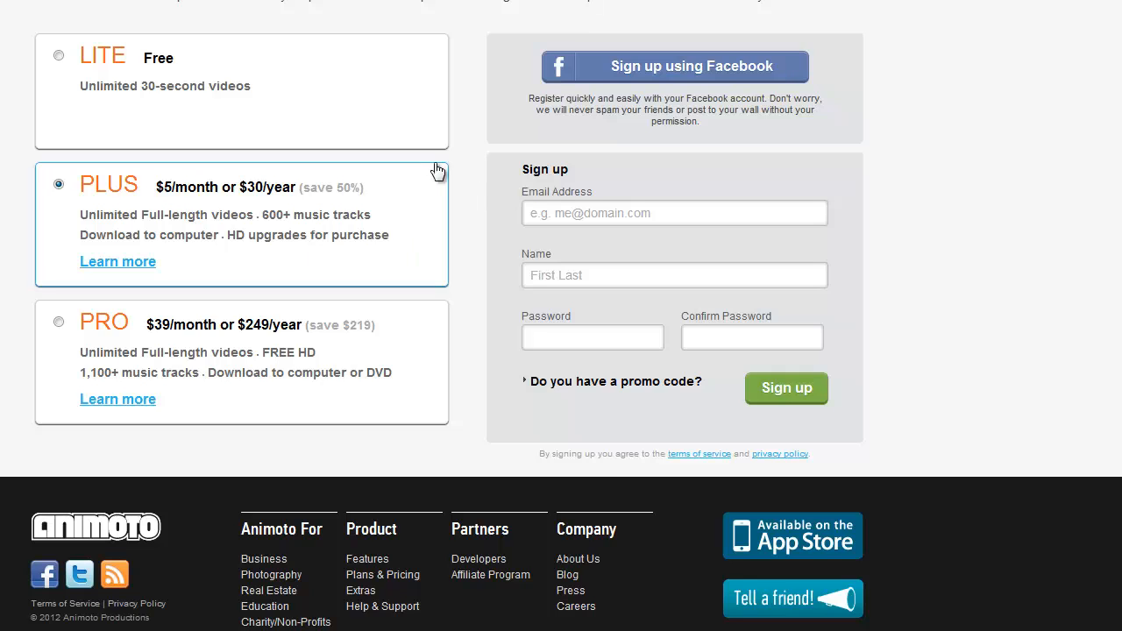
left_click(59, 57)
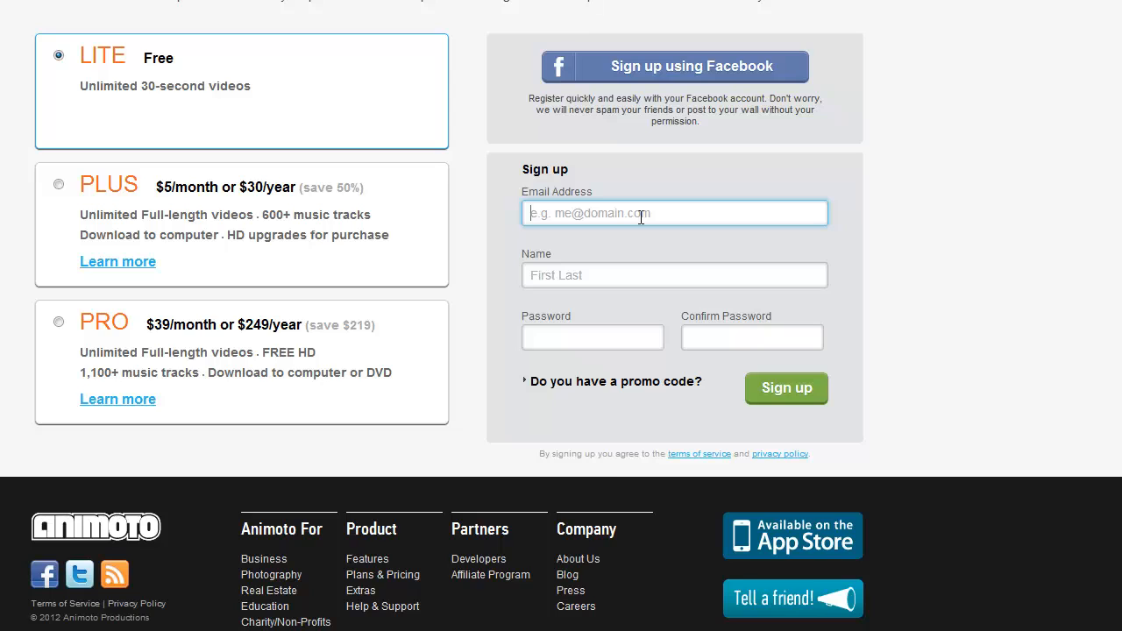
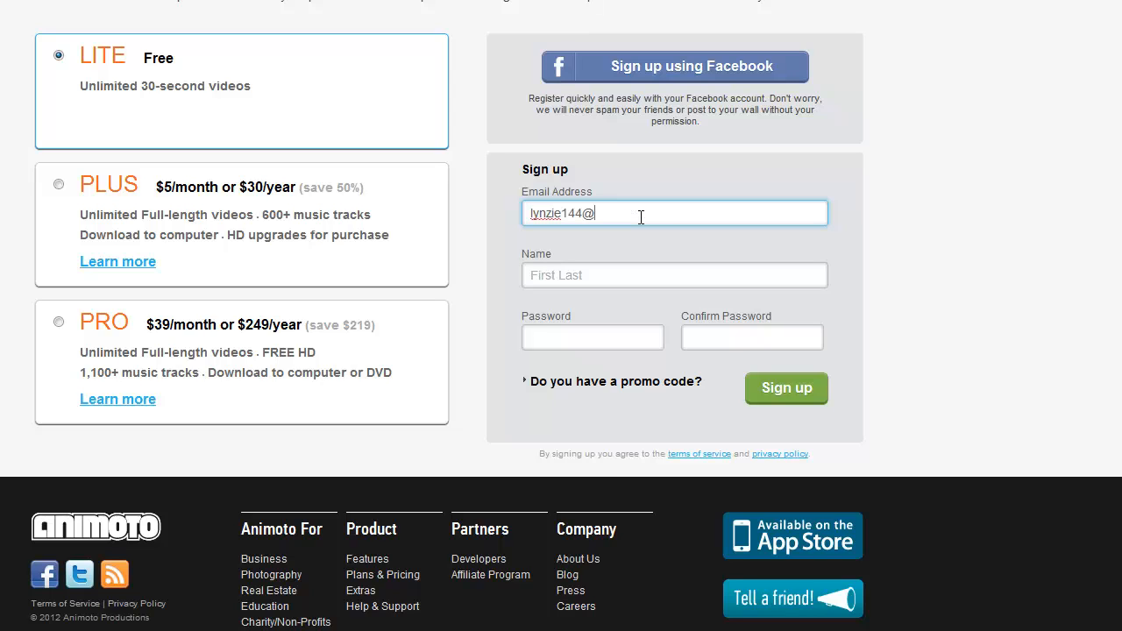
key("Tab")
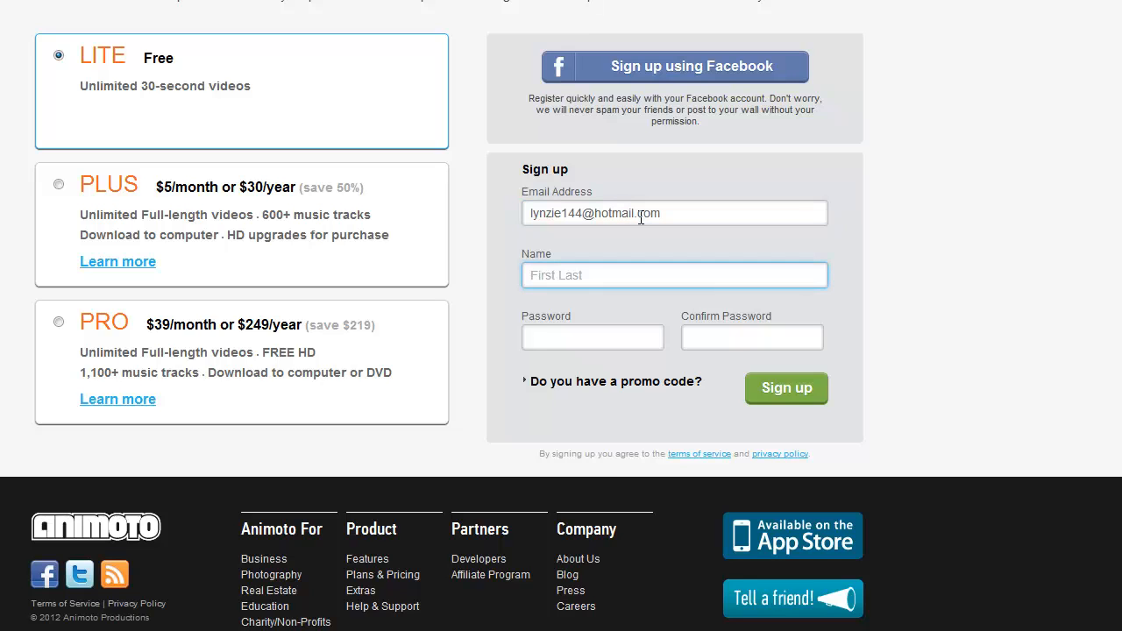
type("Travis")
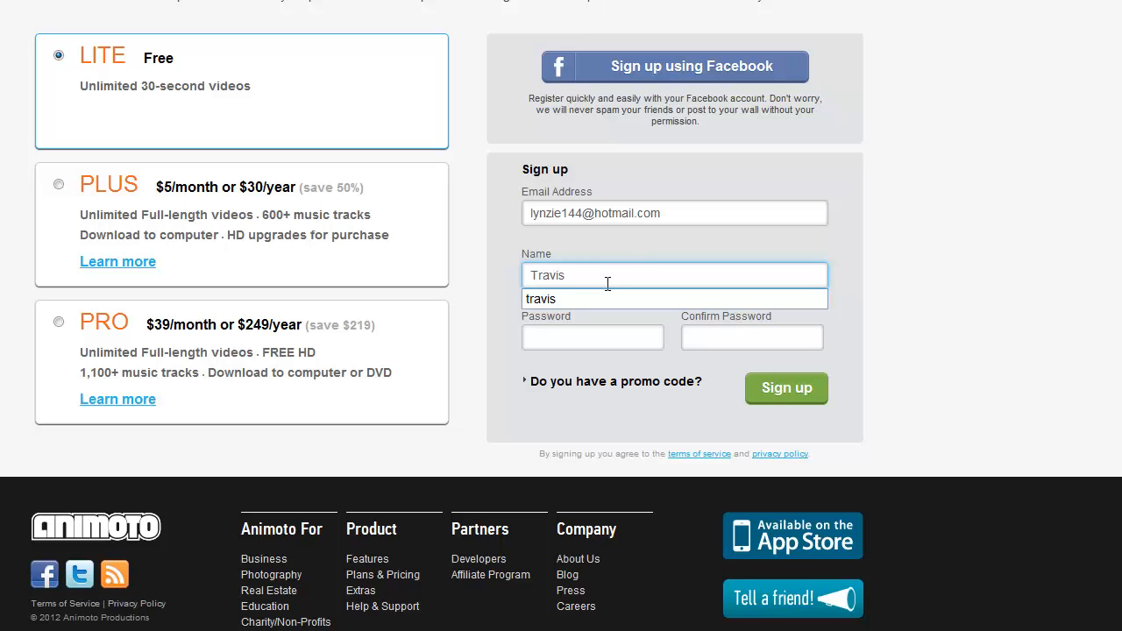
- Enter and confirm the account password, then submit the registration
left_click(564, 339)
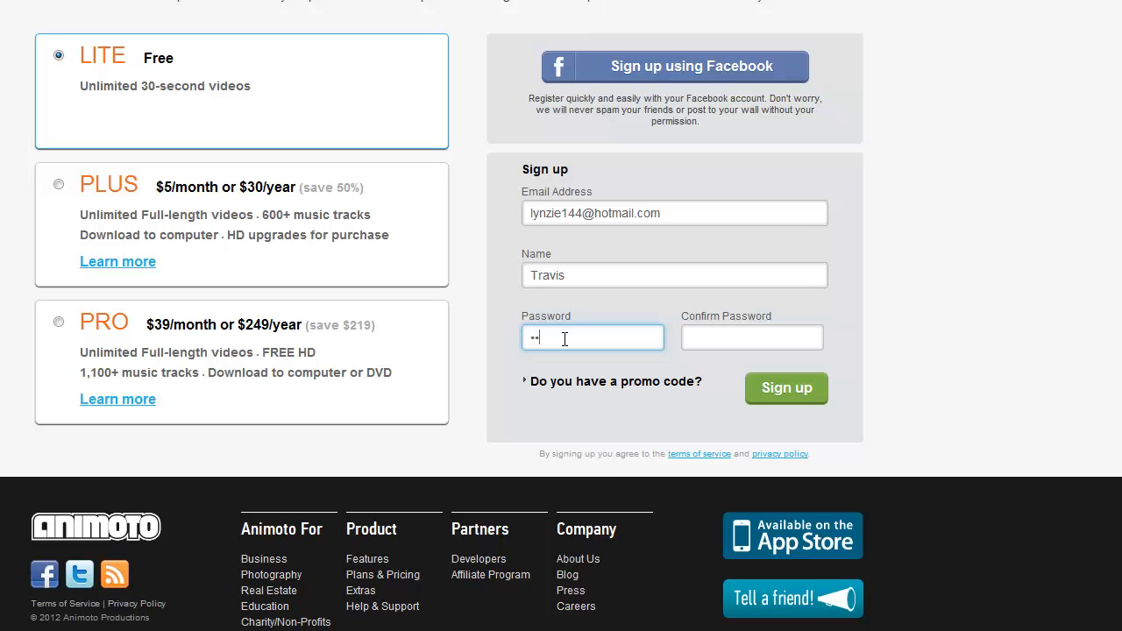
type("••")
key("Tab")
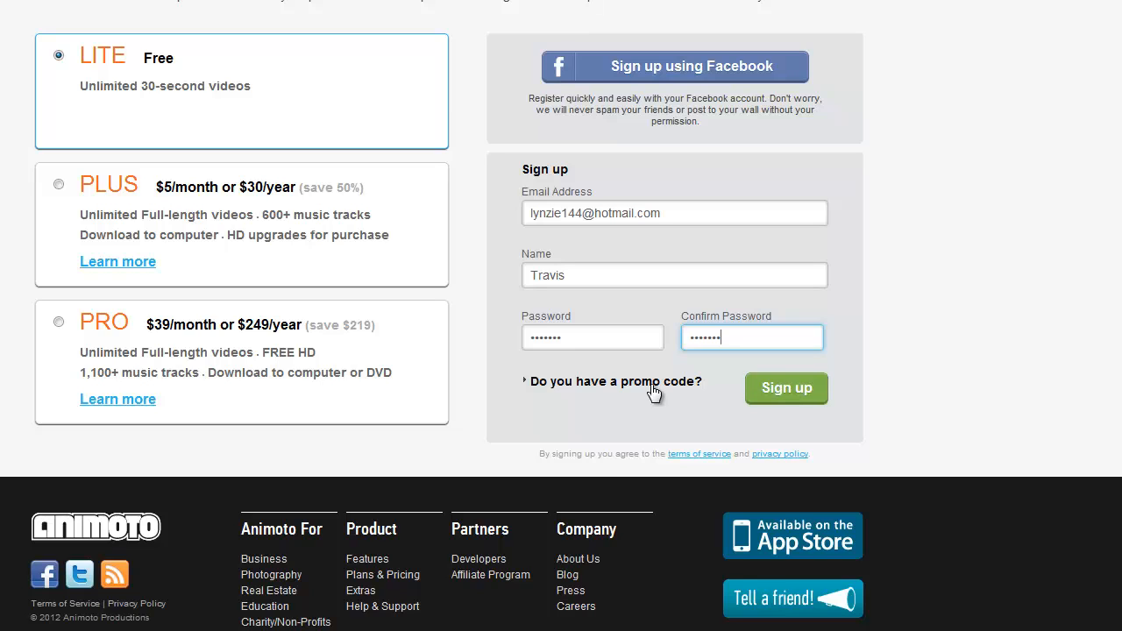
left_click(784, 397)
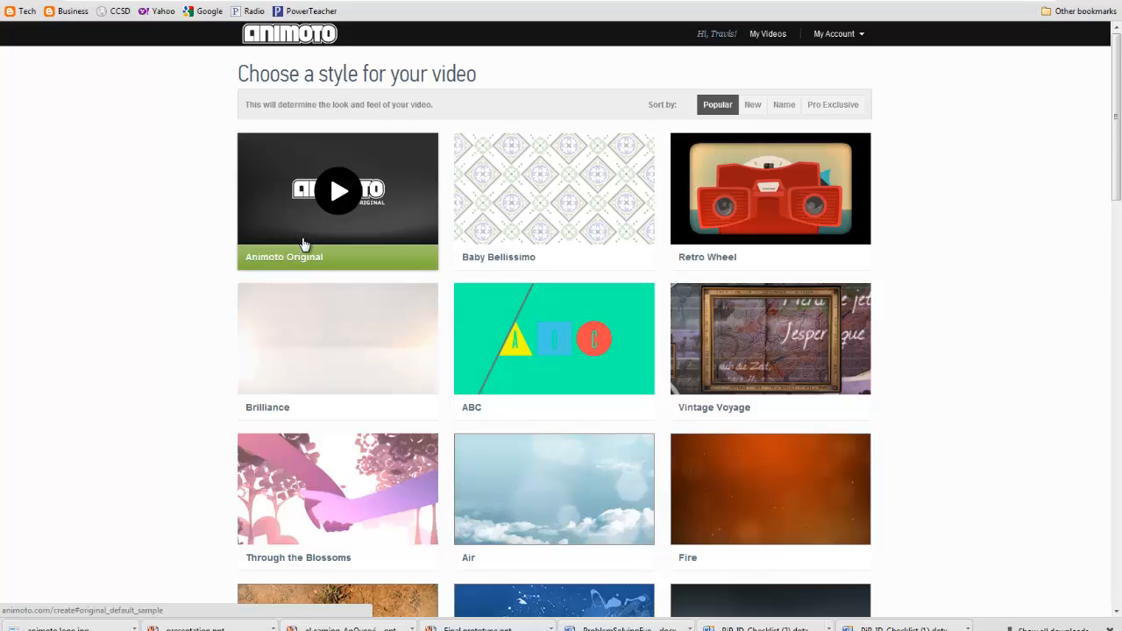
scroll(270, 243, "down", 3)
scroll(236, 285, "down", 6)
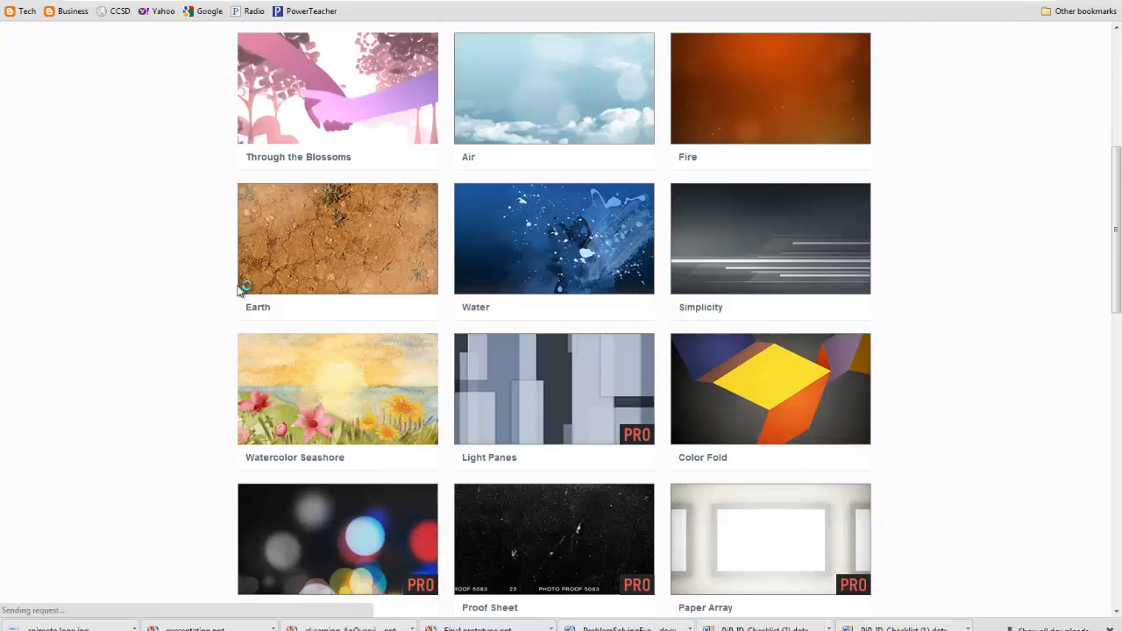
scroll(358, 355, "up", 5)
scroll(491, 404, "up", 3)
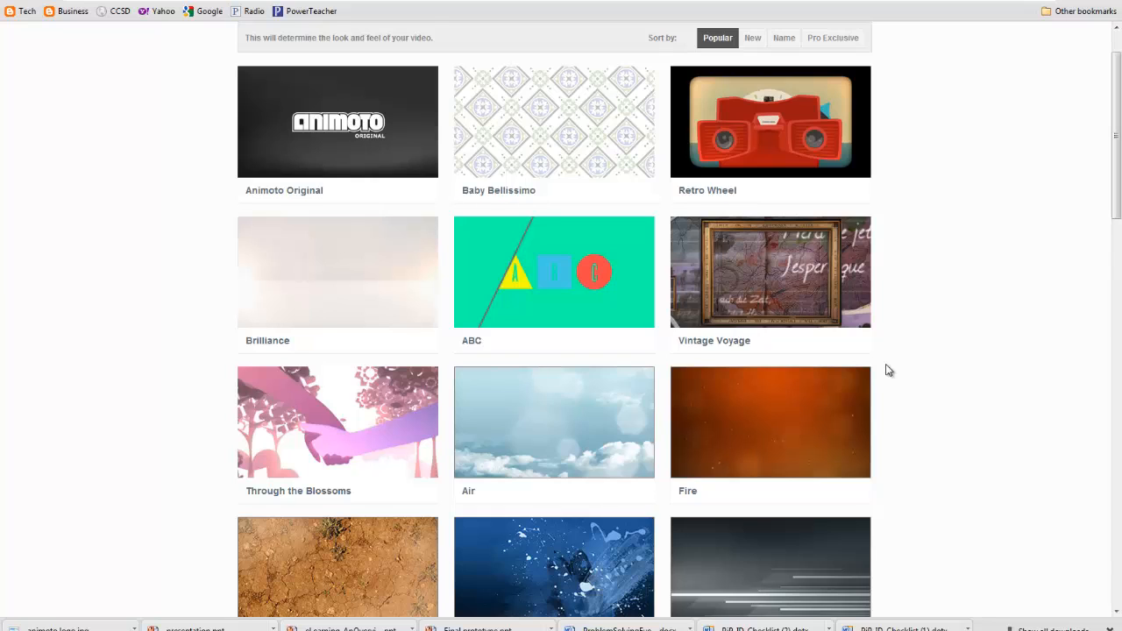
scroll(887, 369, "up", 1)
scroll(887, 370, "down", 20)
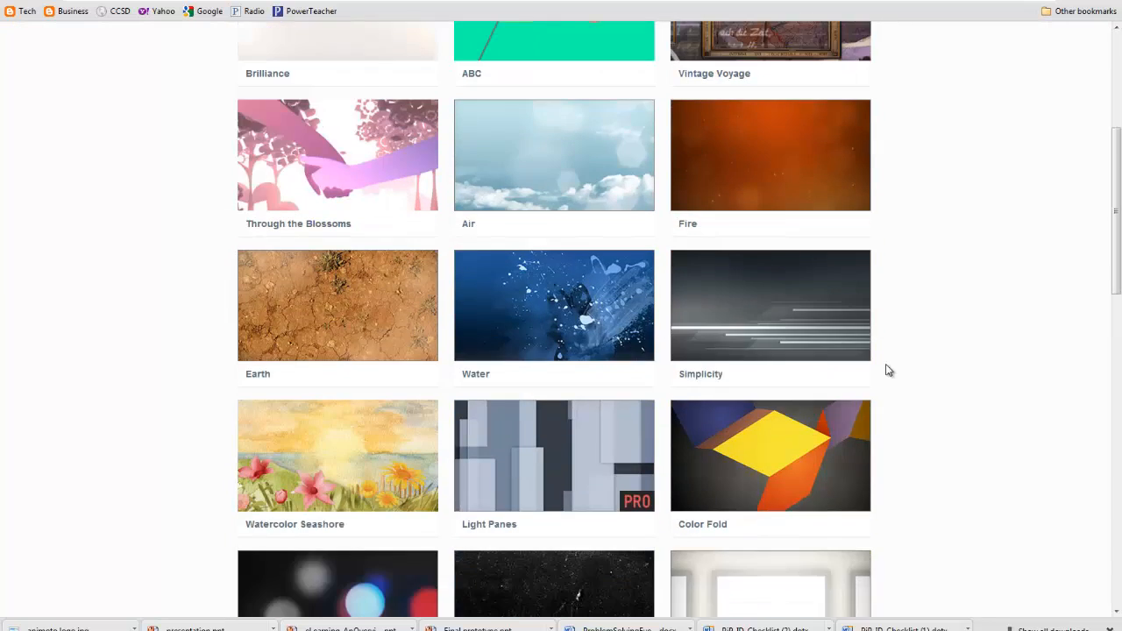
scroll(785, 389, "up", 2)
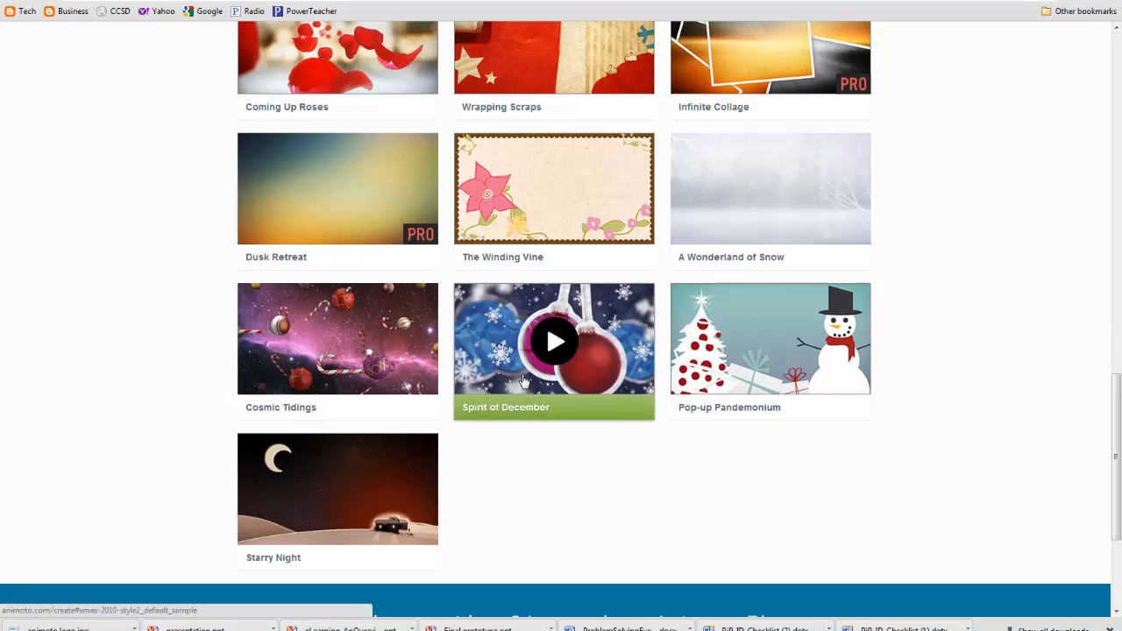
mouse_move(551, 354)
scroll(578, 394, "up", 1)
scroll(596, 426, "down", 2)
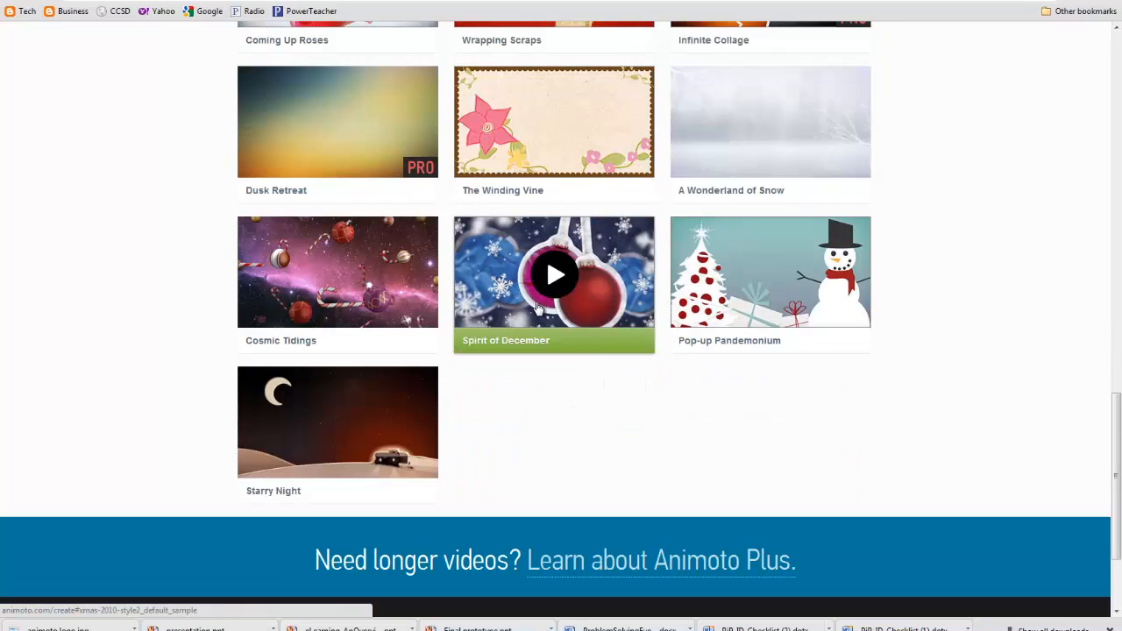
scroll(537, 307, "up", 12)
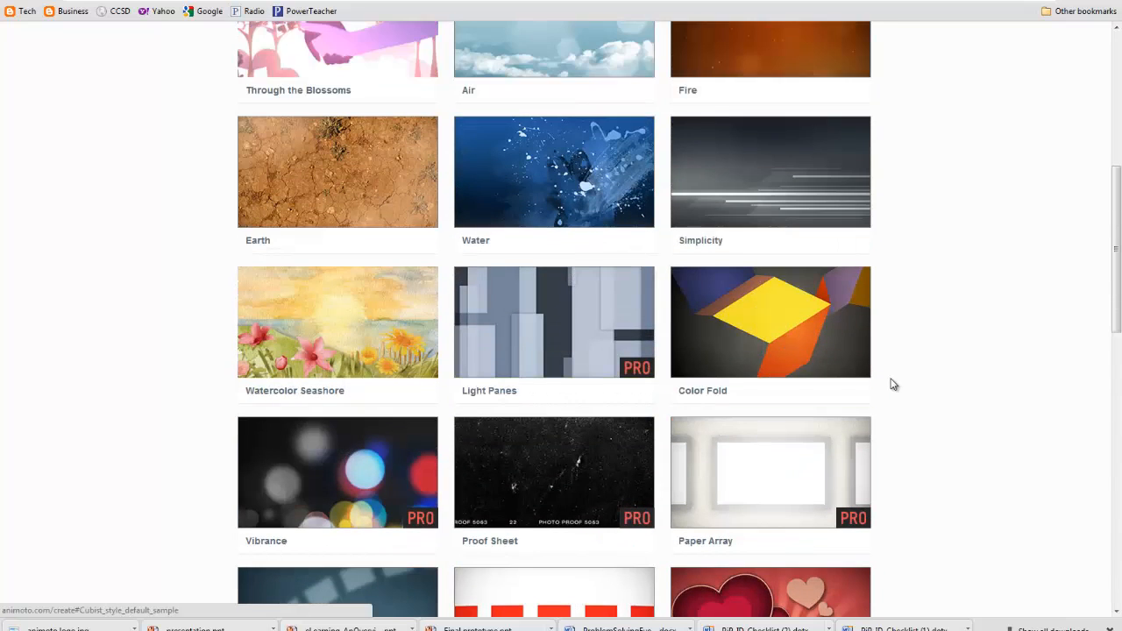
scroll(908, 388, "up", 5)
scroll(905, 385, "down", 5)
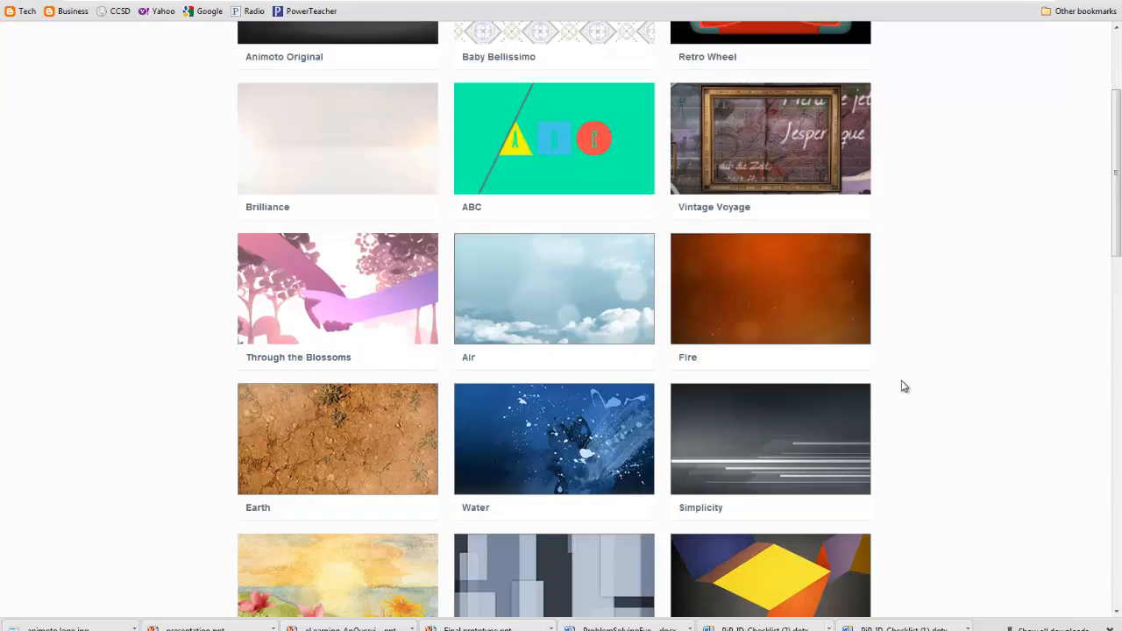
scroll(904, 386, "down", 3)
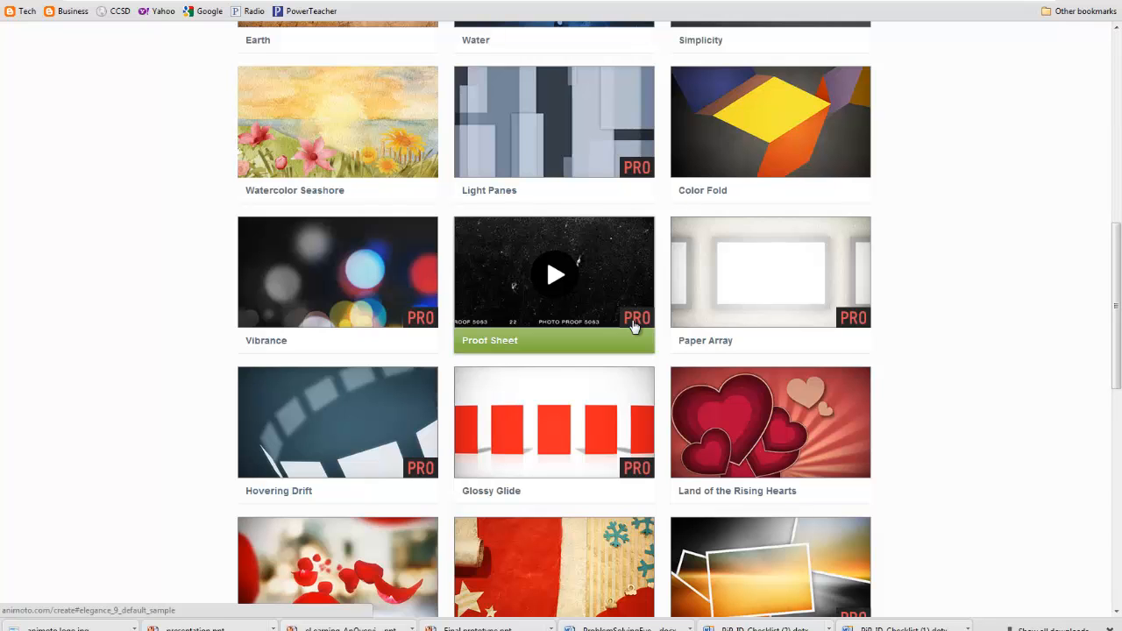
scroll(661, 336, "down", 3)
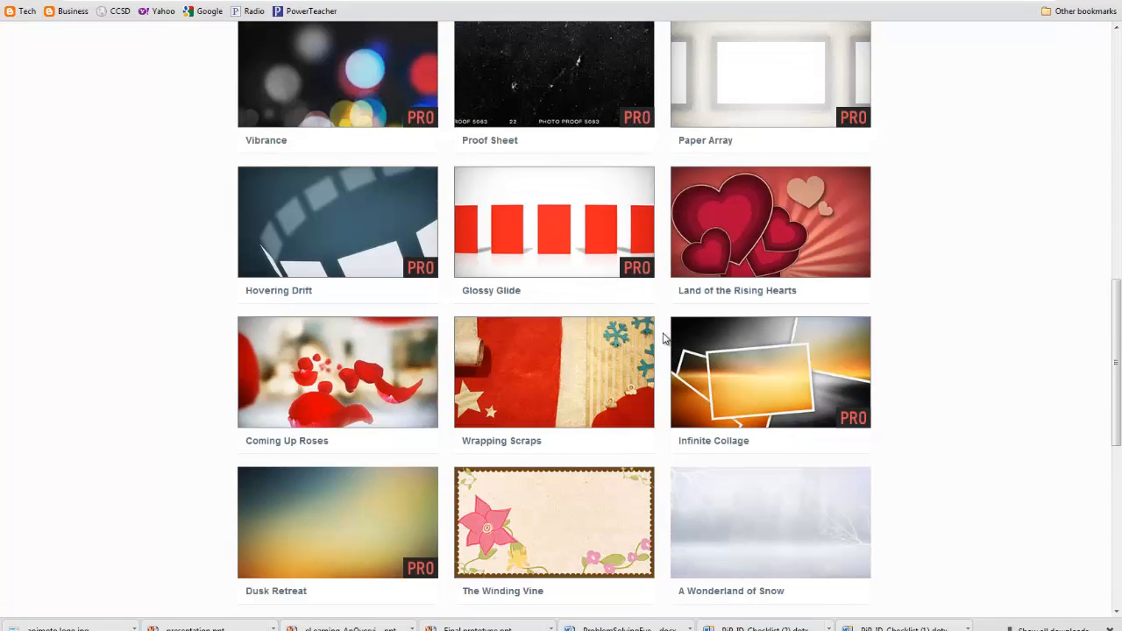
scroll(663, 338, "down", 1)
scroll(664, 338, "up", 1)
scroll(664, 337, "up", 13)
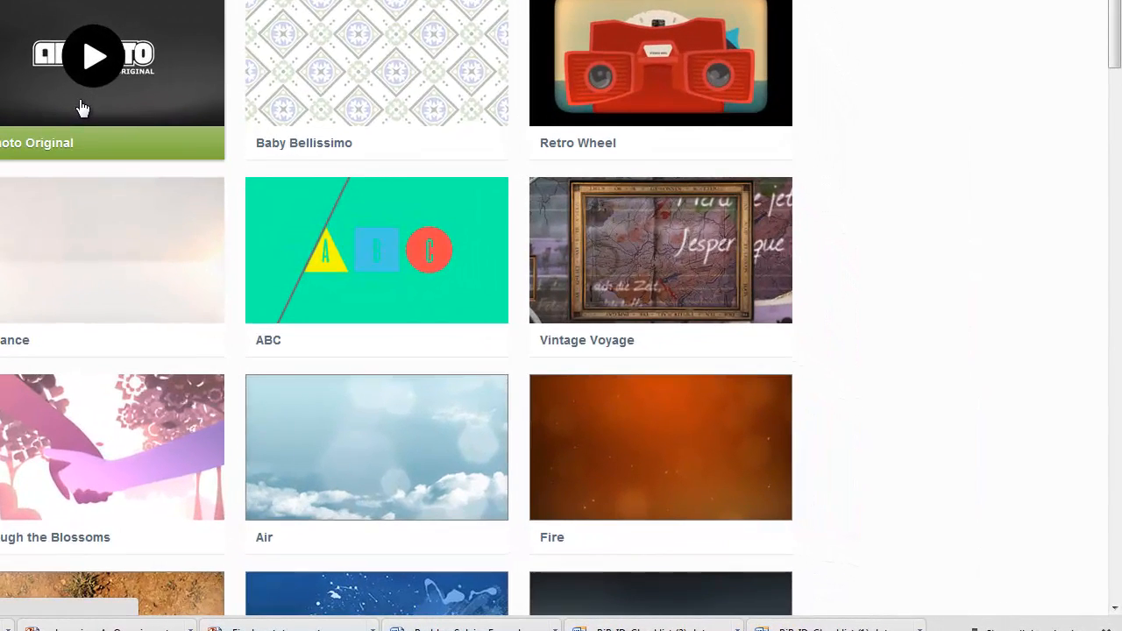
- Pick the Animoto Original style and start a free 30-second video instead of purchasing
left_click(330, 230)
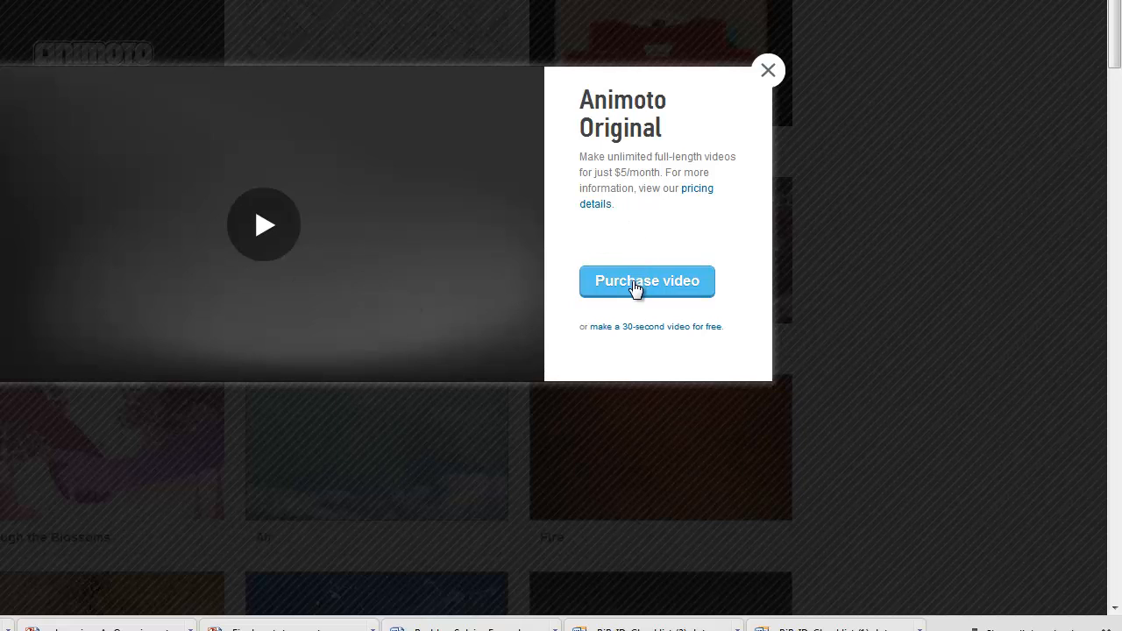
left_click(648, 327)
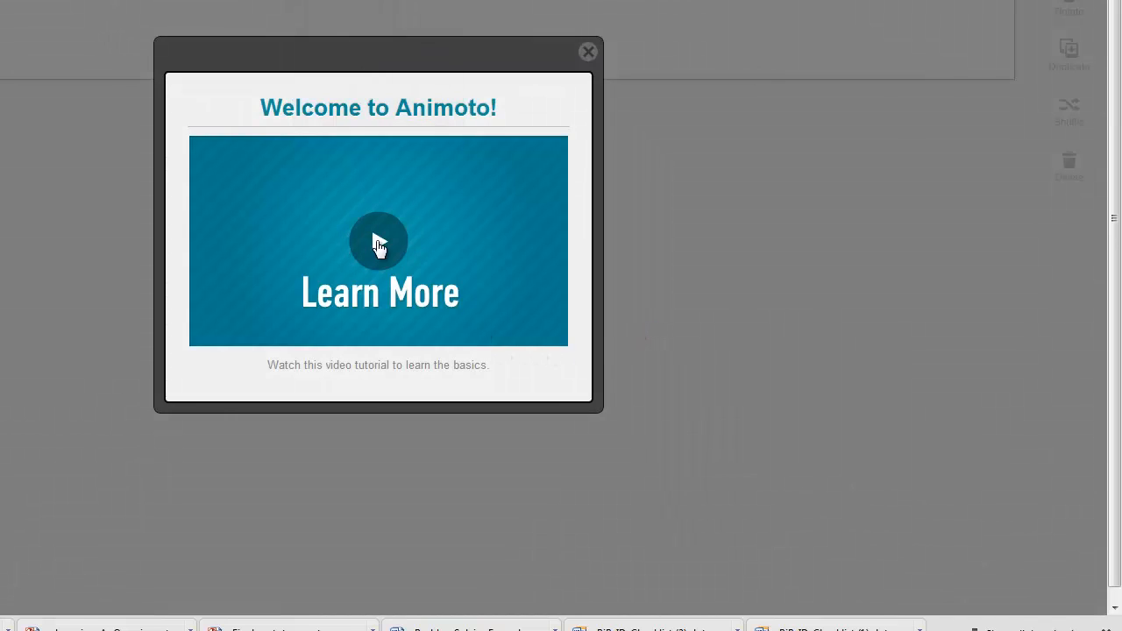
- Watch the welcome tutorial full screen, pause it, and close the Welcome dialog
left_click(375, 243)
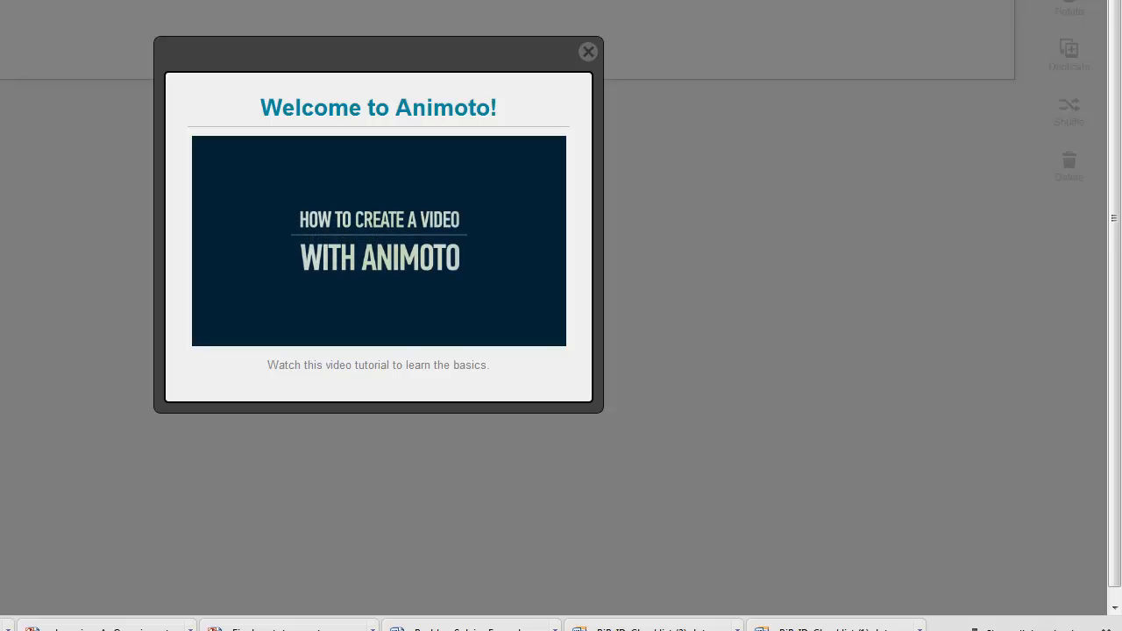
left_click(555, 342)
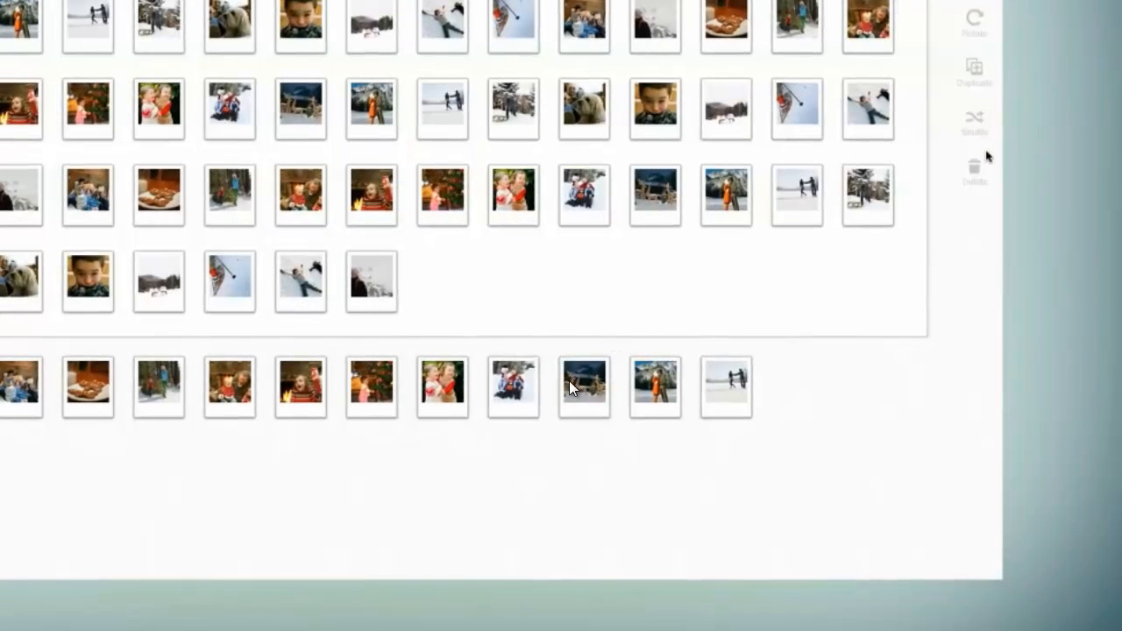
left_click_drag(837, 33, 489, 16)
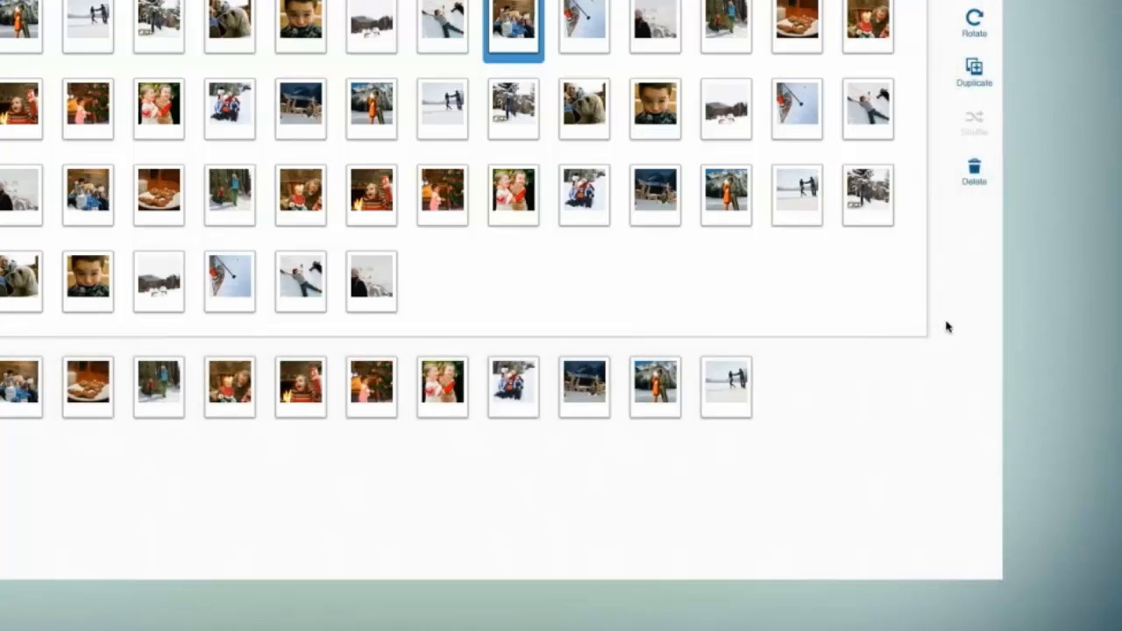
left_click(708, 2)
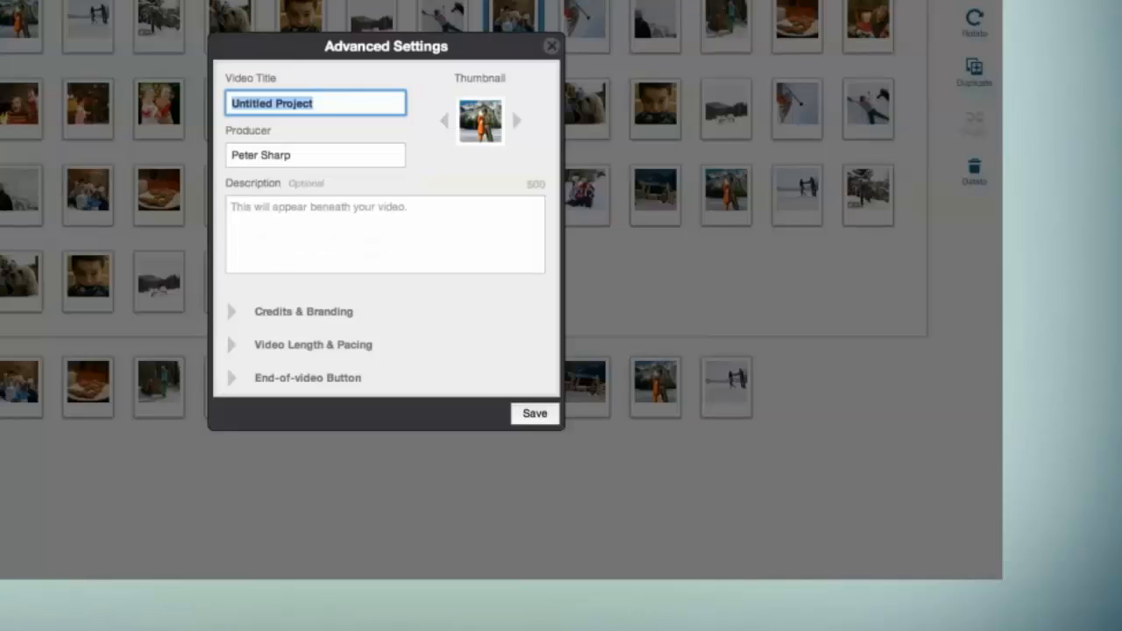
left_click(550, 47)
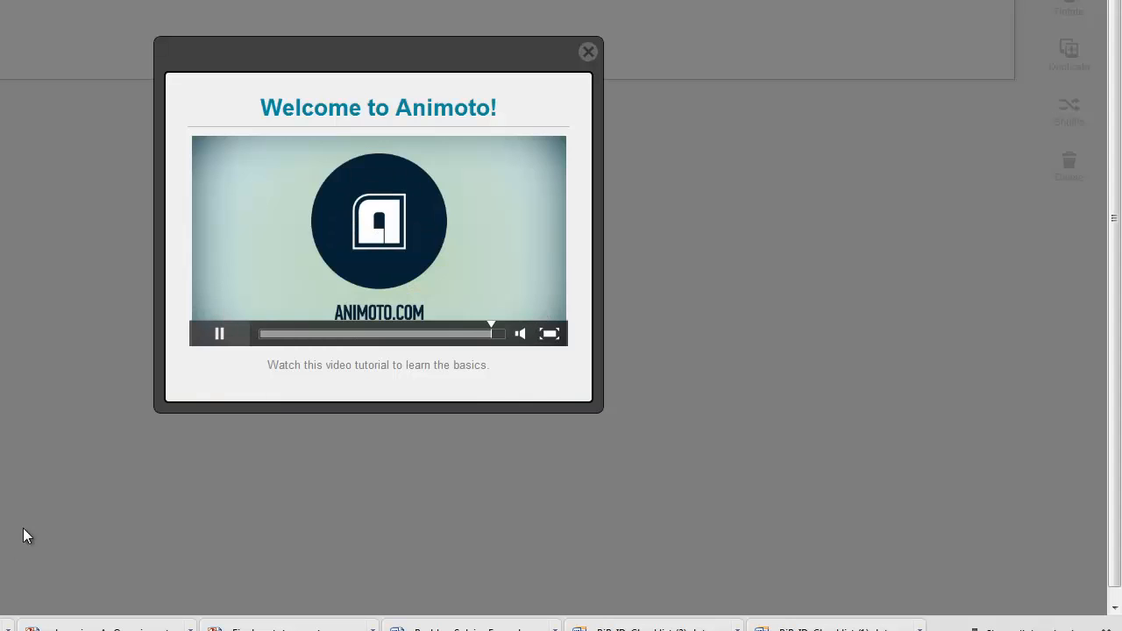
left_click(219, 342)
left_click(587, 53)
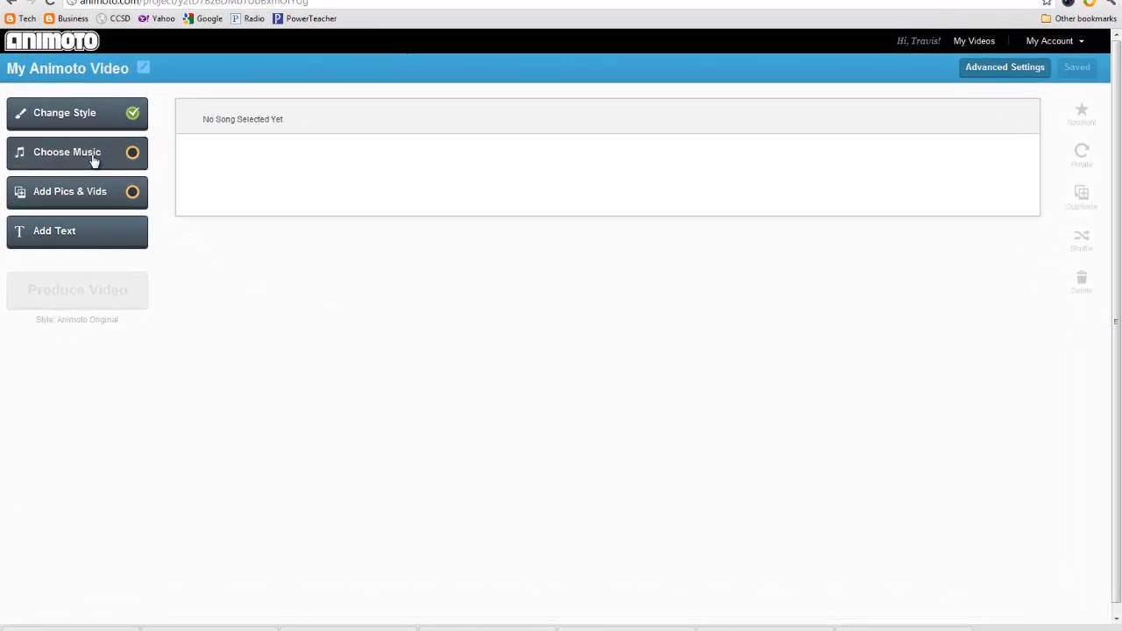
- Preview the song LIFE from Most Popular Songs and add it as the soundtrack
left_click(93, 156)
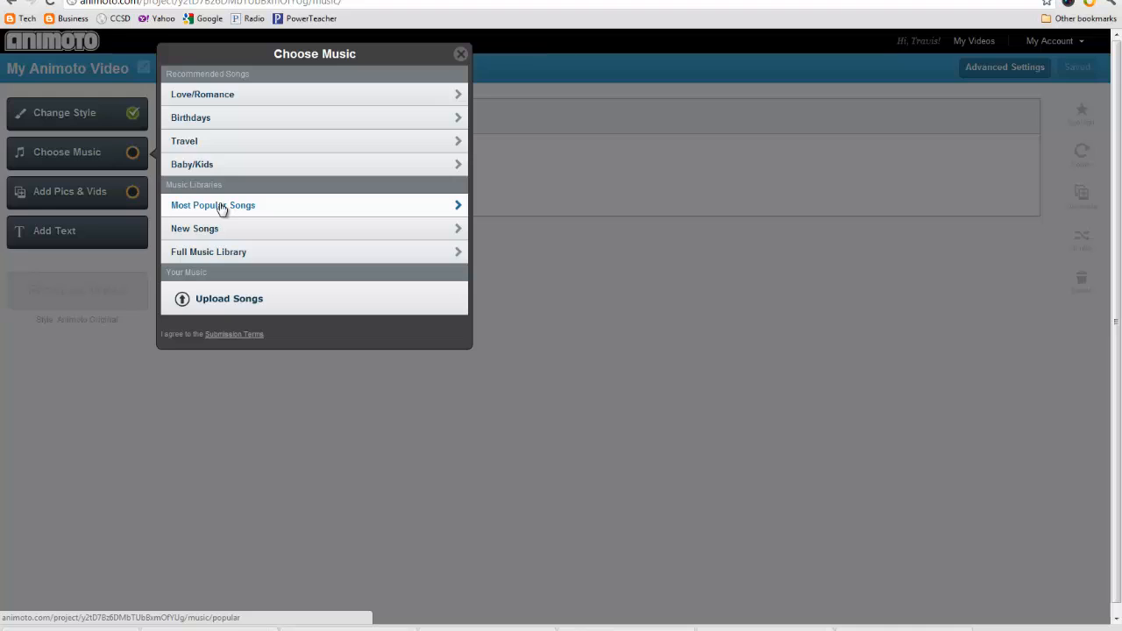
left_click(221, 206)
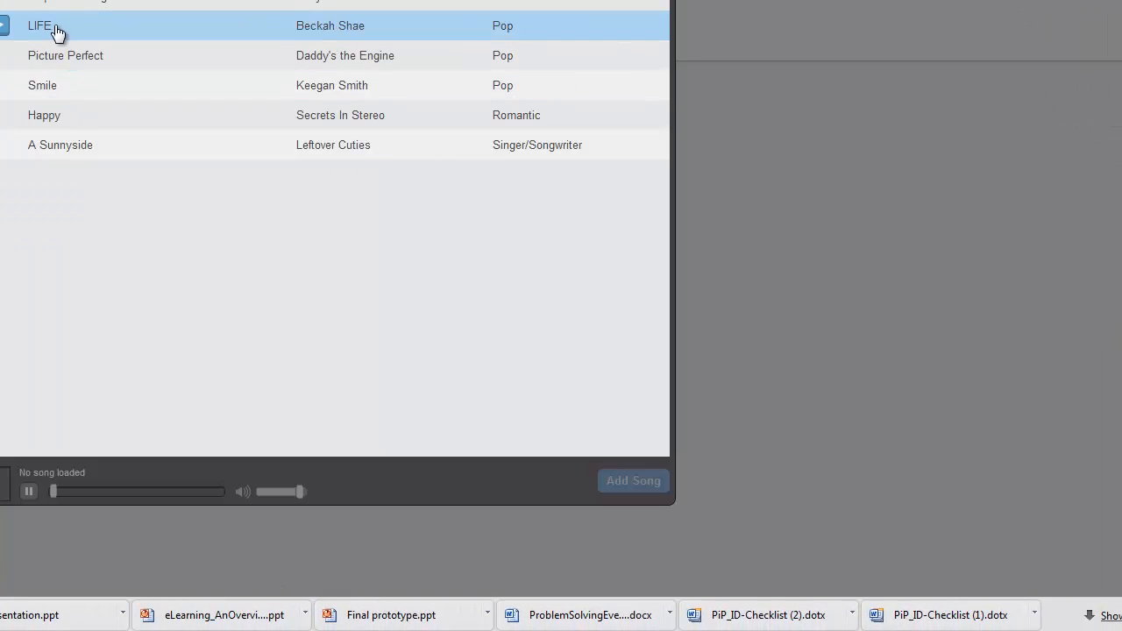
left_click(3, 33)
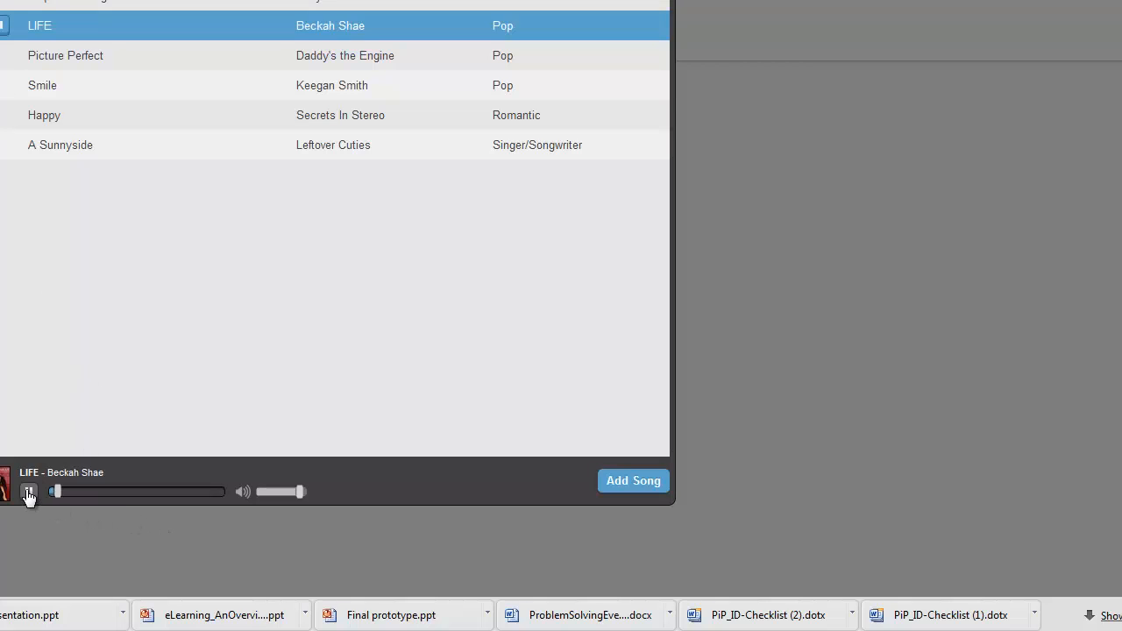
left_click(28, 491)
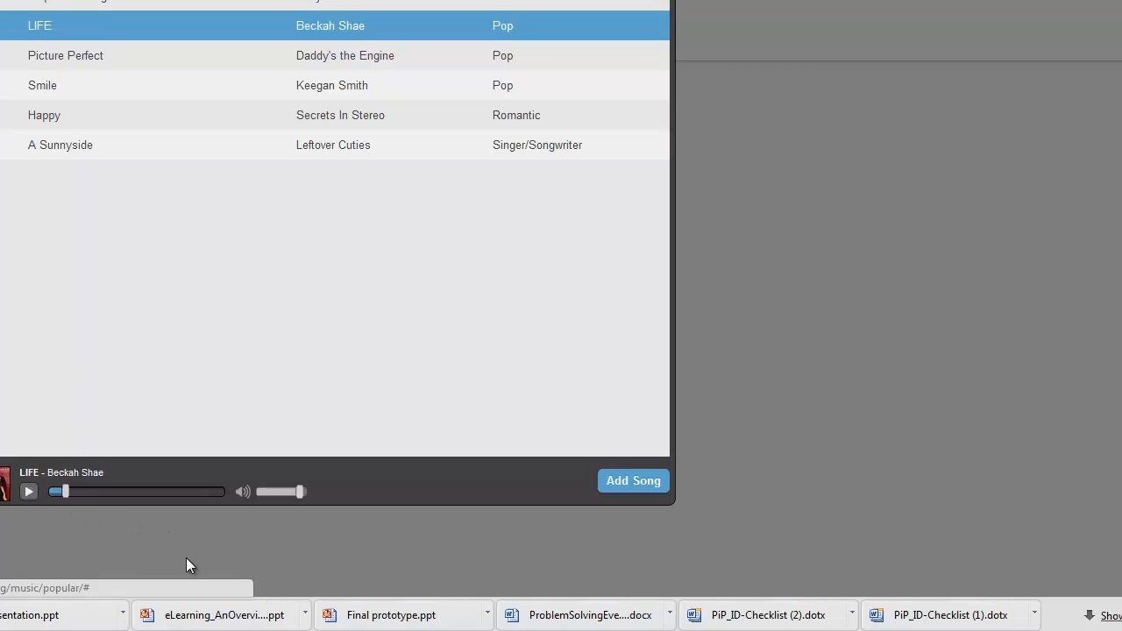
left_click(642, 490)
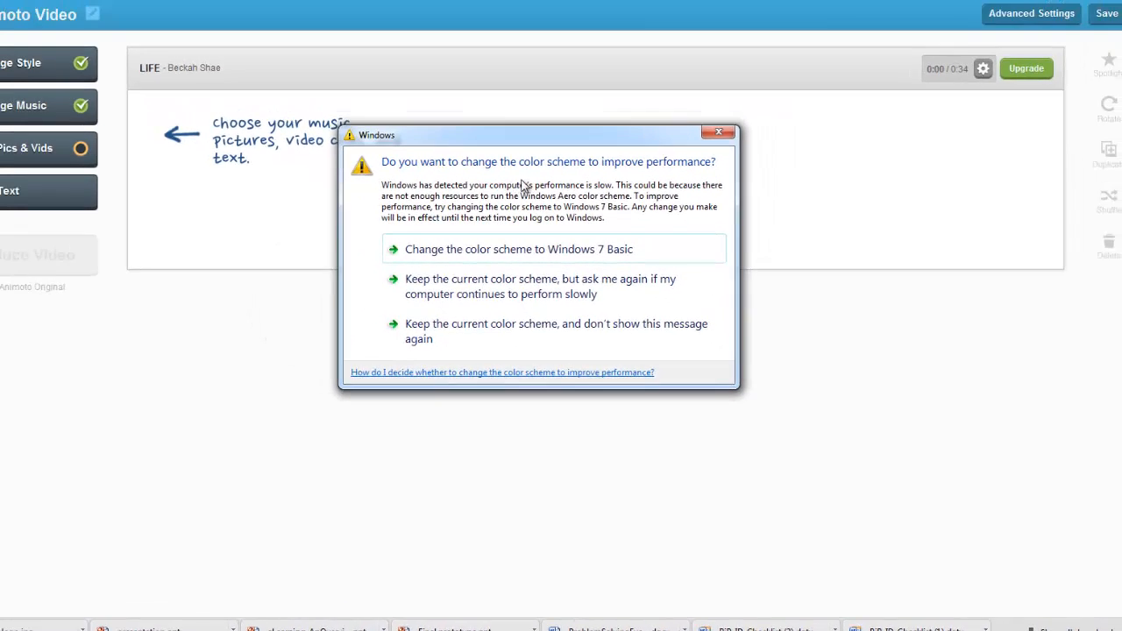
- Dismiss the Windows color scheme prompt and open Animoto's Nature image library
left_click(718, 133)
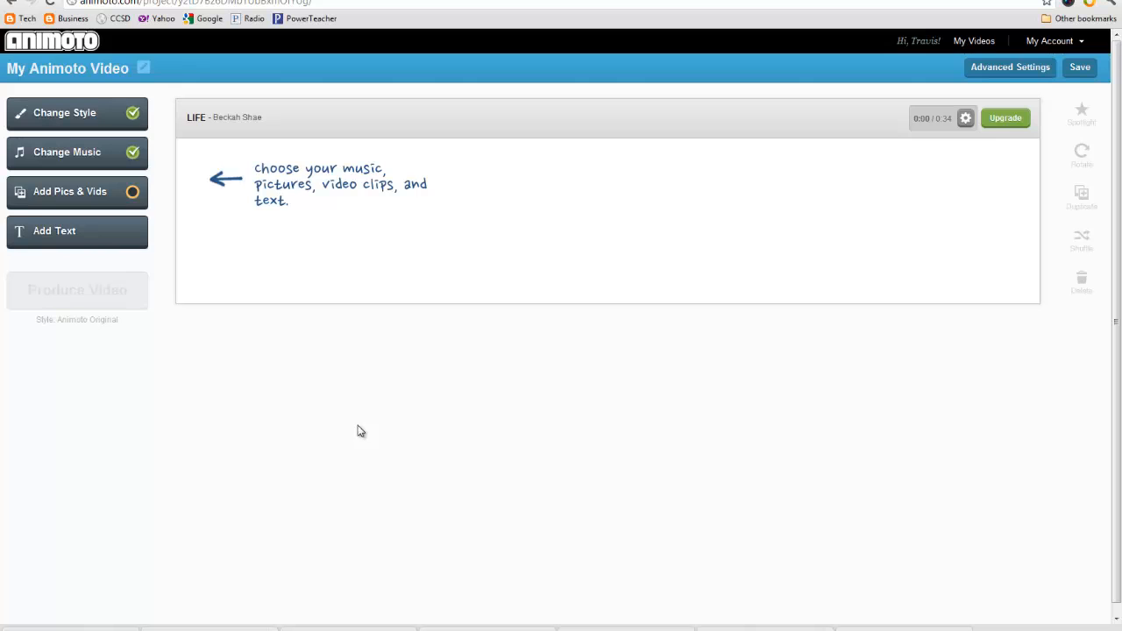
left_click(93, 193)
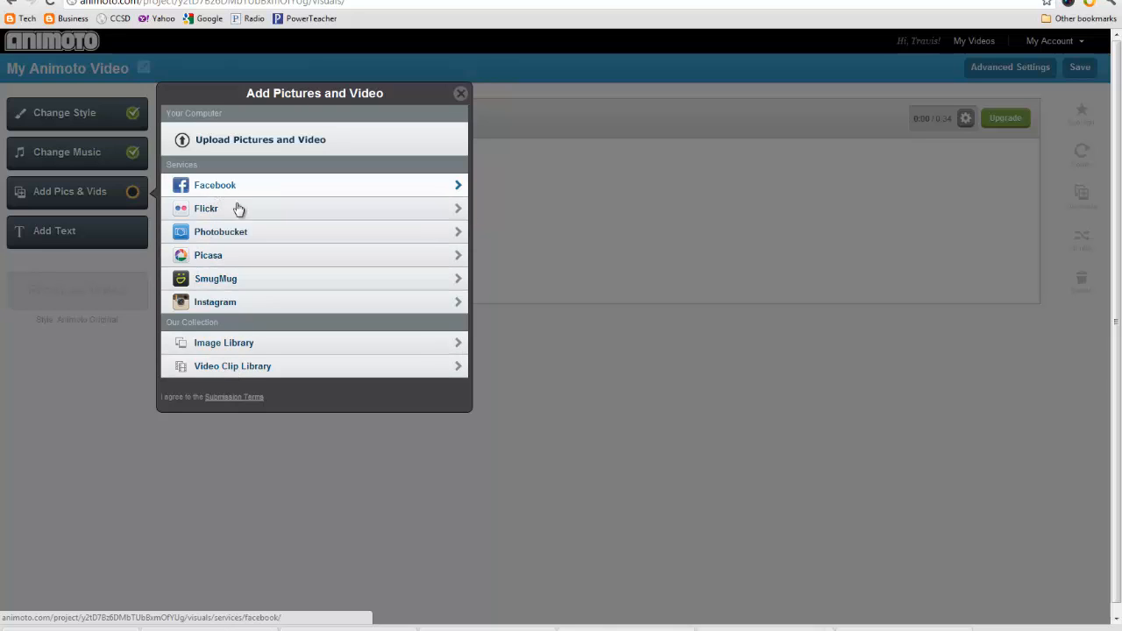
left_click(236, 347)
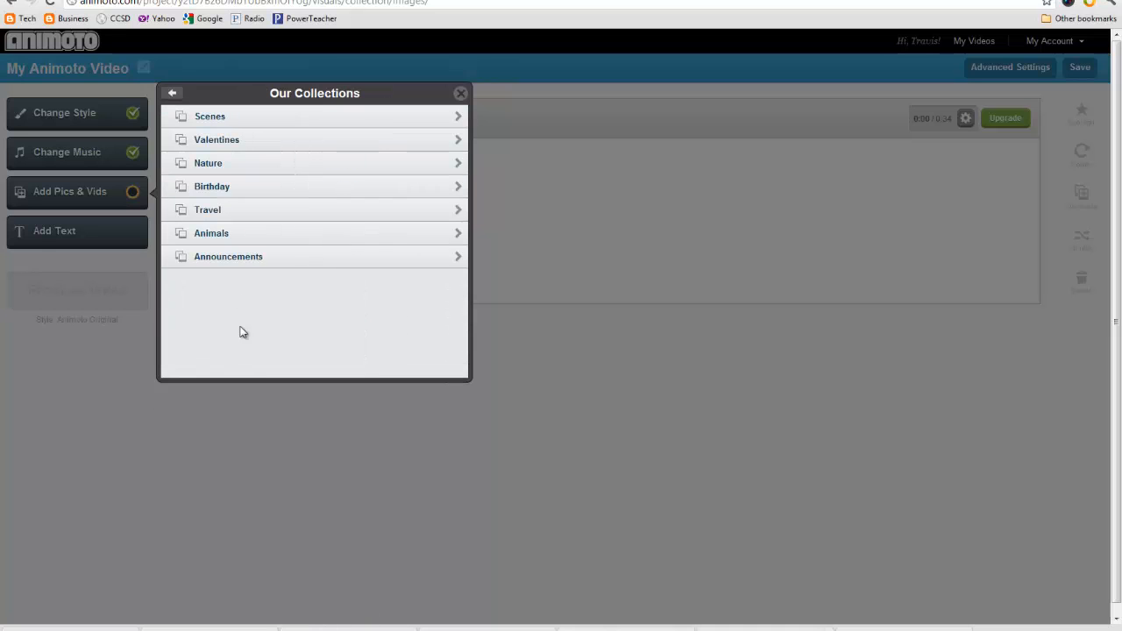
left_click(240, 164)
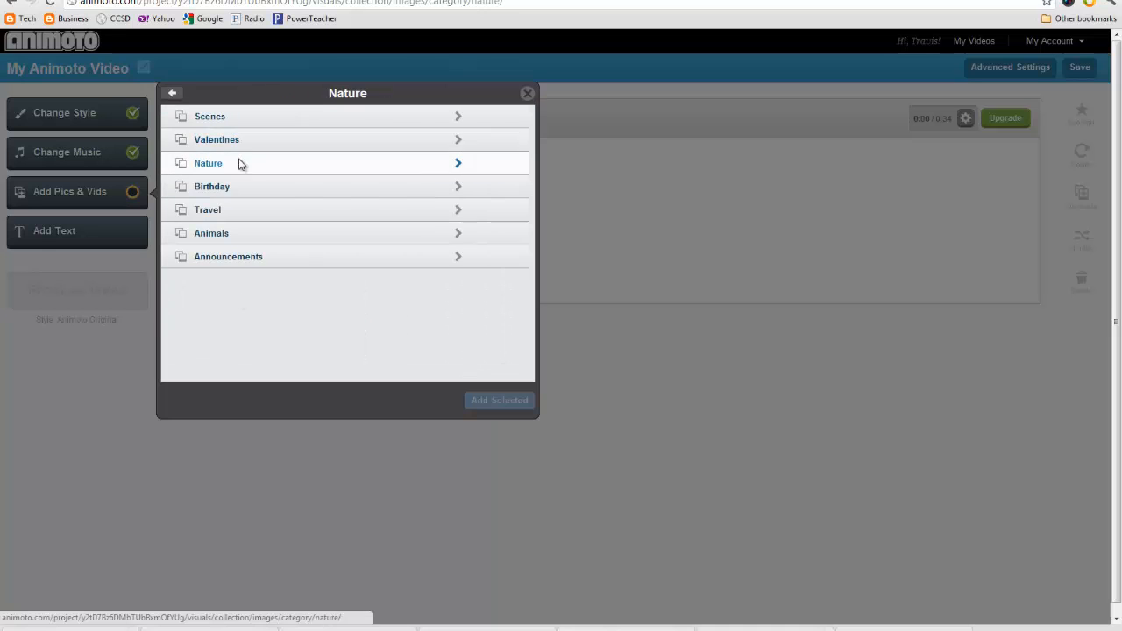
- Add the beach, lotus, butterfly, mountain lake, daisies, tree, orange flower and sunset pictures
left_click(242, 204)
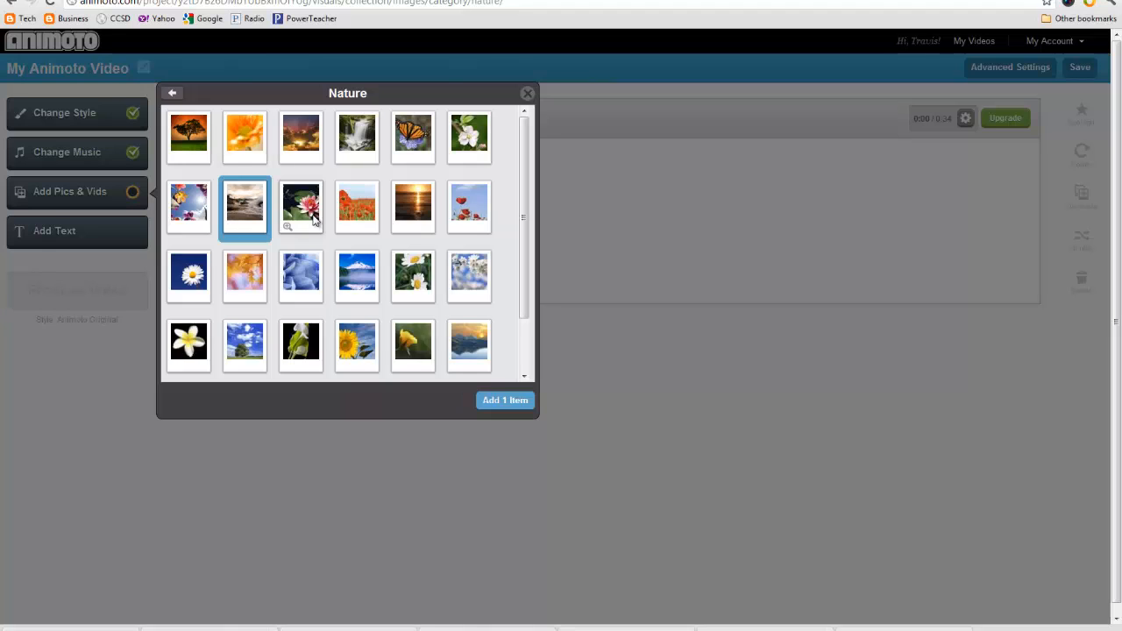
left_click(304, 215)
left_click(403, 145)
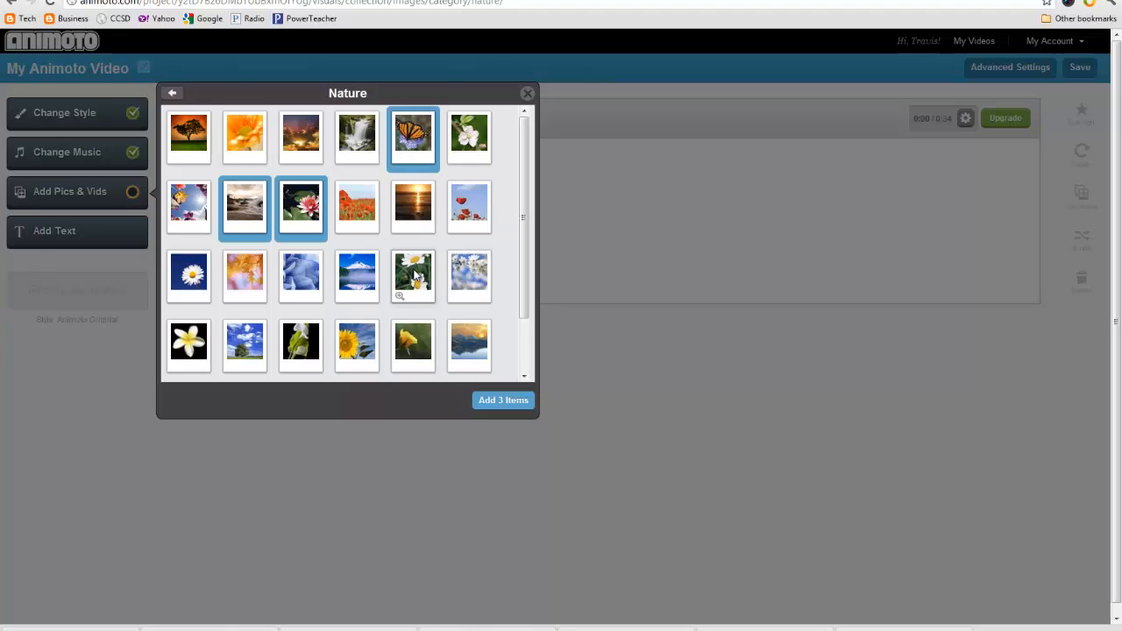
left_click(411, 282)
left_click(354, 291)
left_click(248, 344)
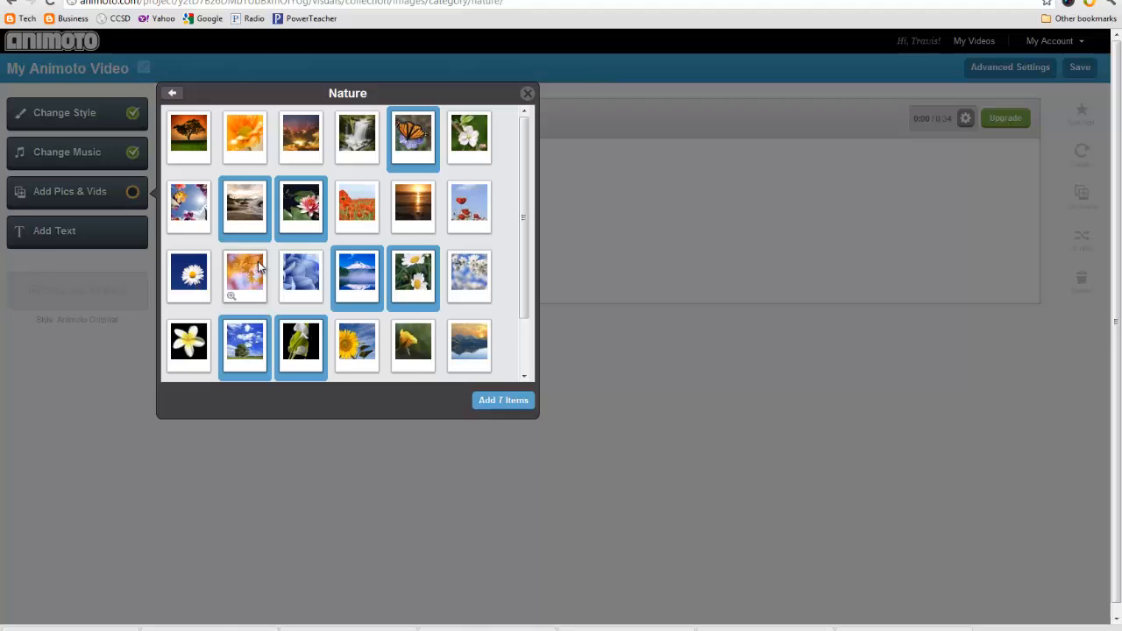
left_click(245, 276)
left_click(455, 349)
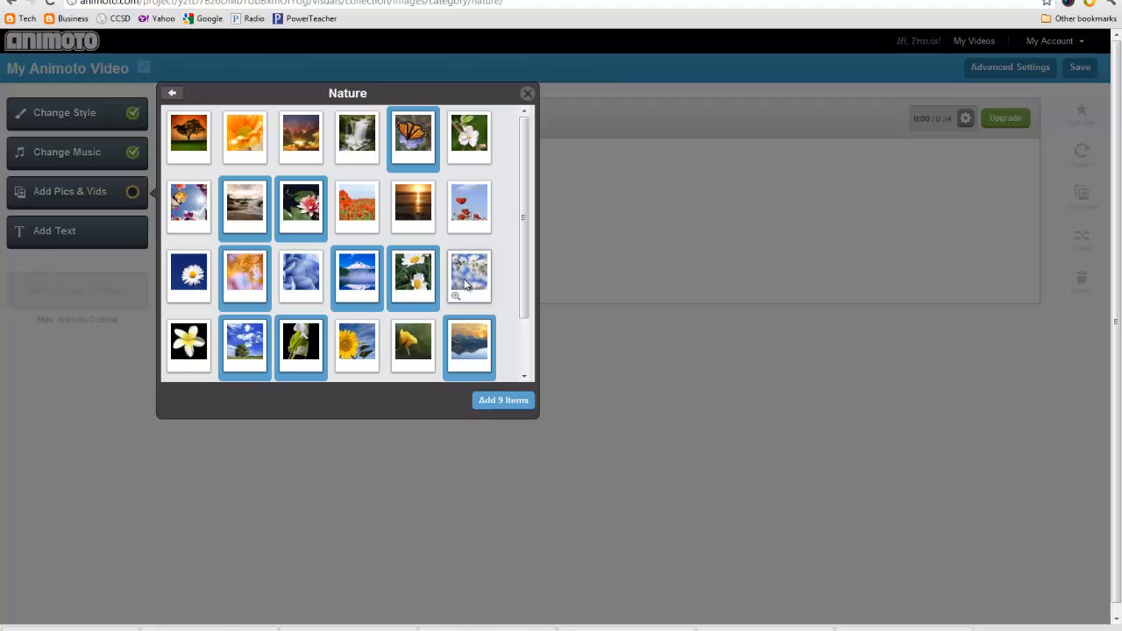
left_click(499, 402)
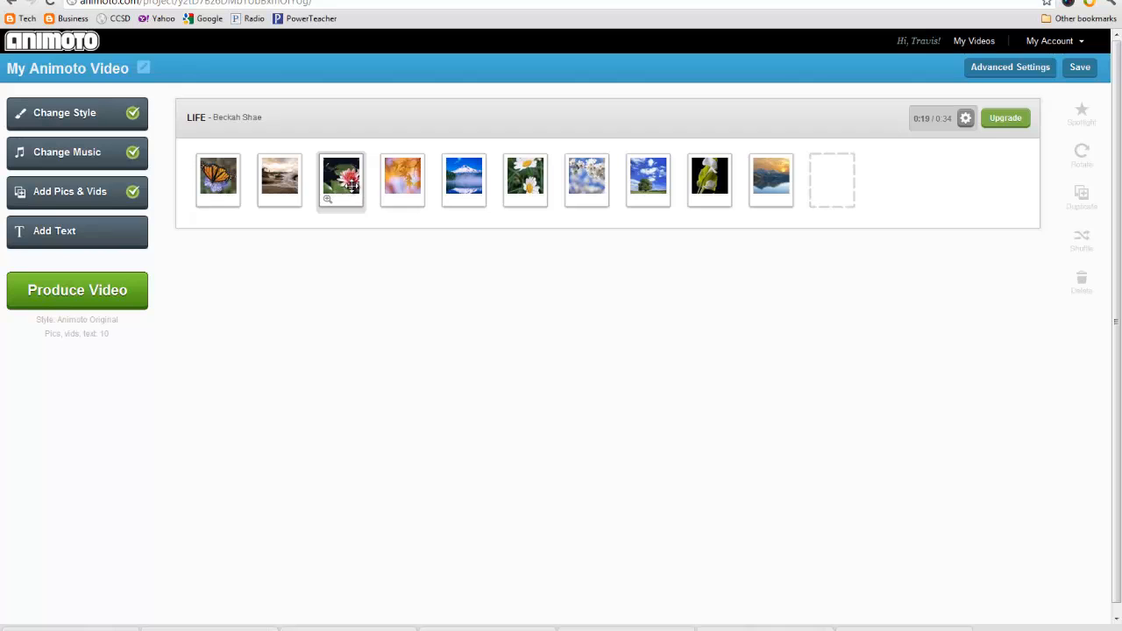
- Drag the pink lotus picture so it follows the daisies
left_click_drag(361, 203, 255, 179)
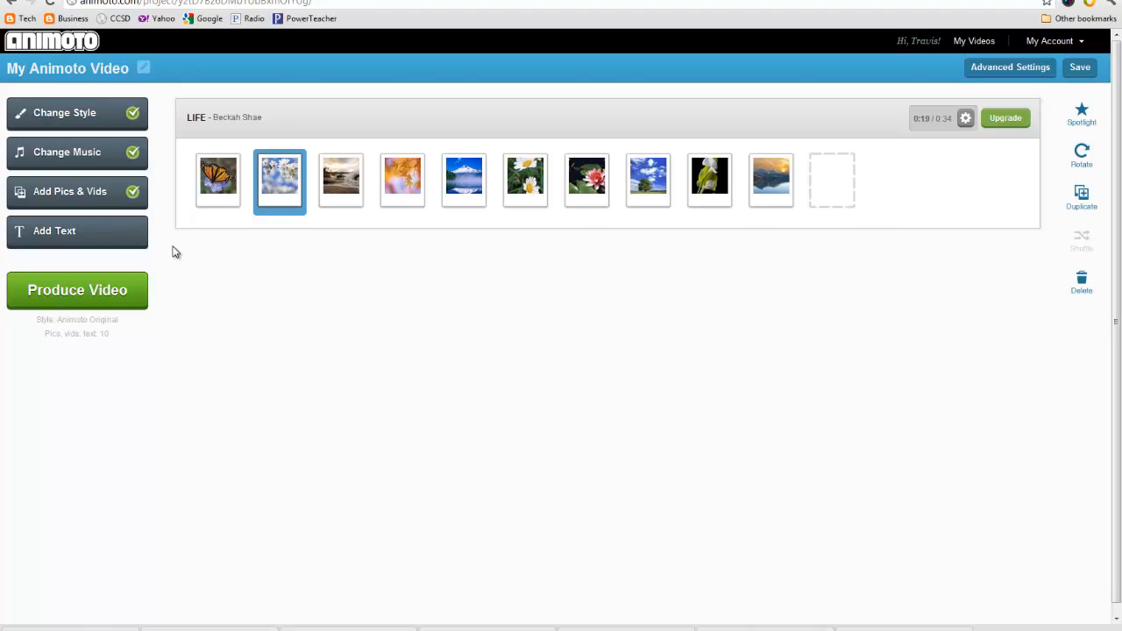
- Add an 'ITLS Class Project' / 'My Name' title slide and move it to the start
left_click(103, 233)
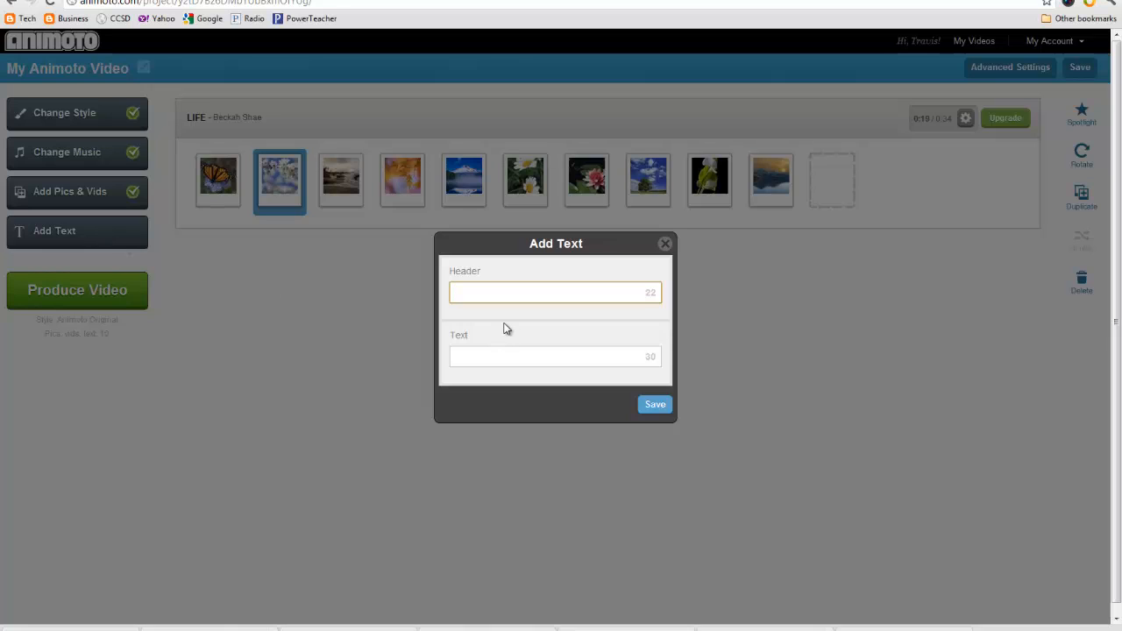
type("IT'S ")
type("Cla")
type("ss Project")
left_click(483, 359)
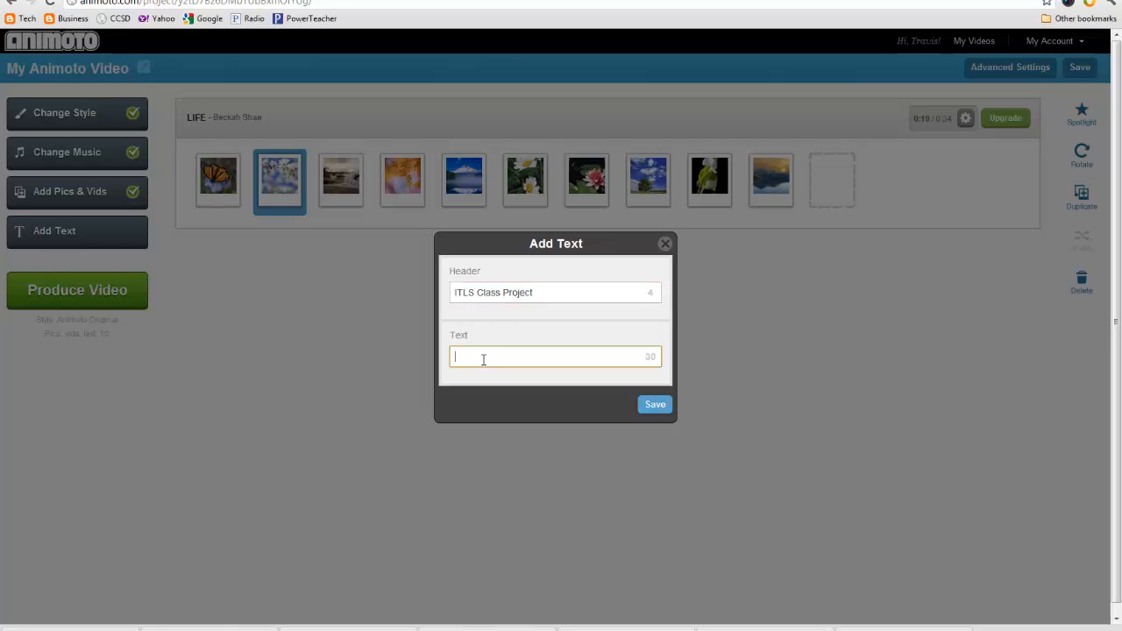
type("Mty Name")
key("BackSpace")
key("BackSpace")
key("BackSpace")
key("BackSpace")
key("BackSpace")
type("Name")
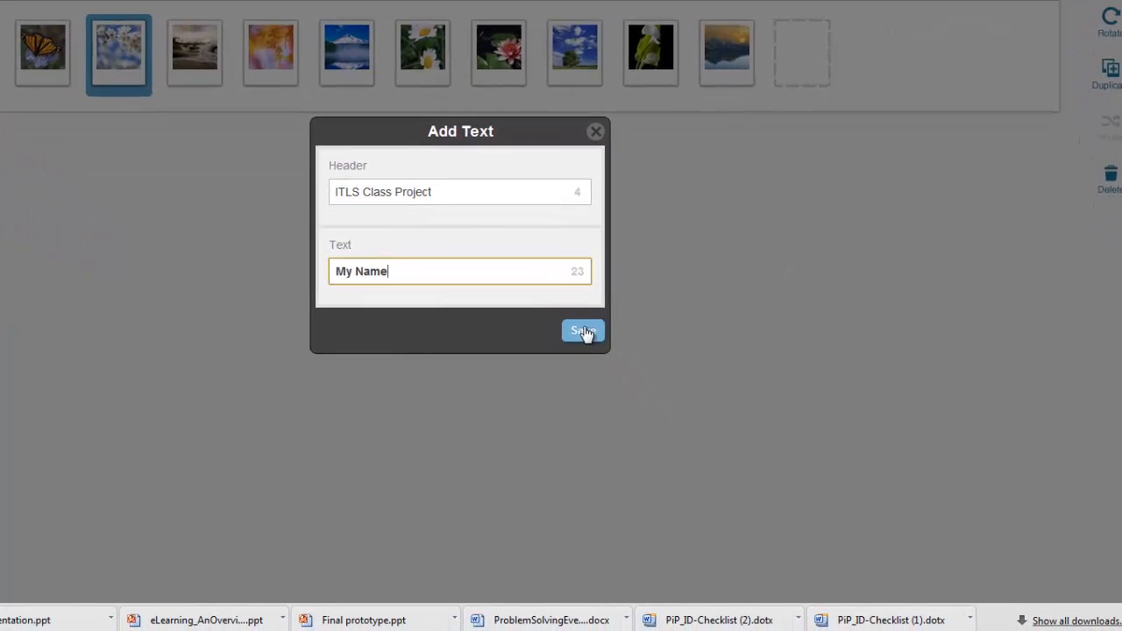
left_click(583, 331)
left_click_drag(193, 55, 46, 56)
- Add a second test text slide and place it after the mountain lake picture
left_click(877, 52)
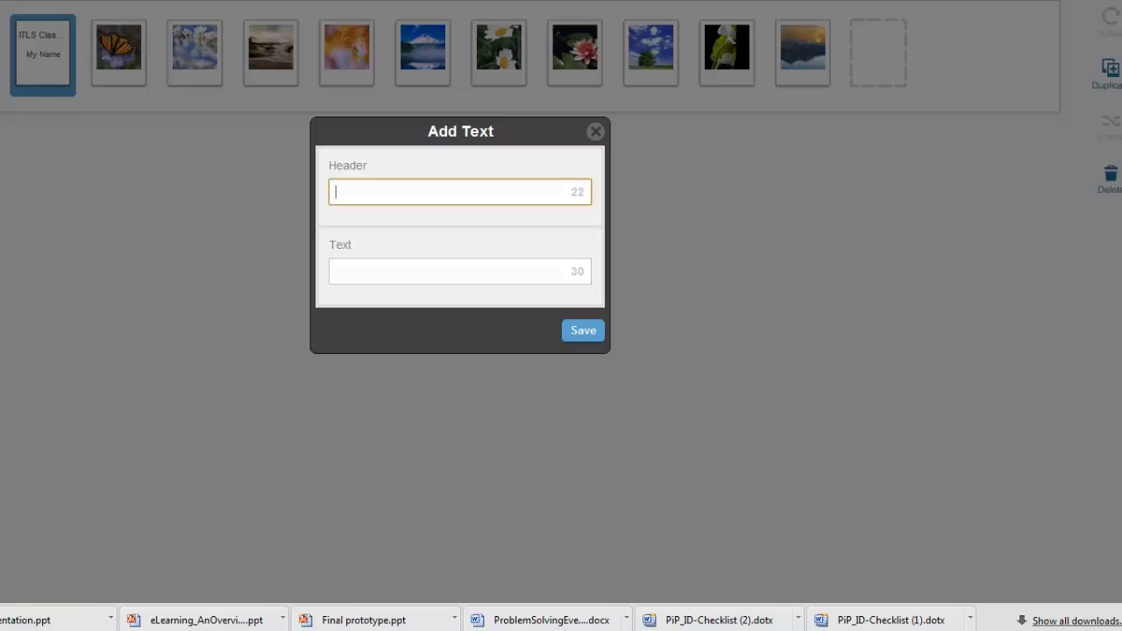
type("hkjasdkfjhksadf")
left_click(474, 268)
type("asdfasdf")
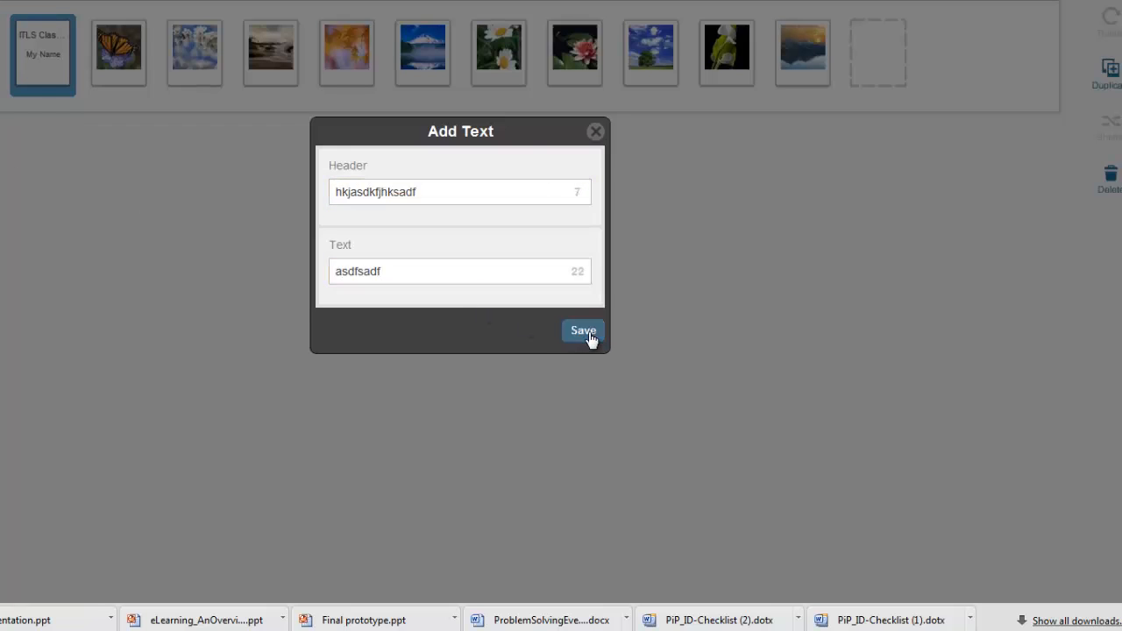
left_click(583, 331)
left_click_drag(131, 58, 543, 59)
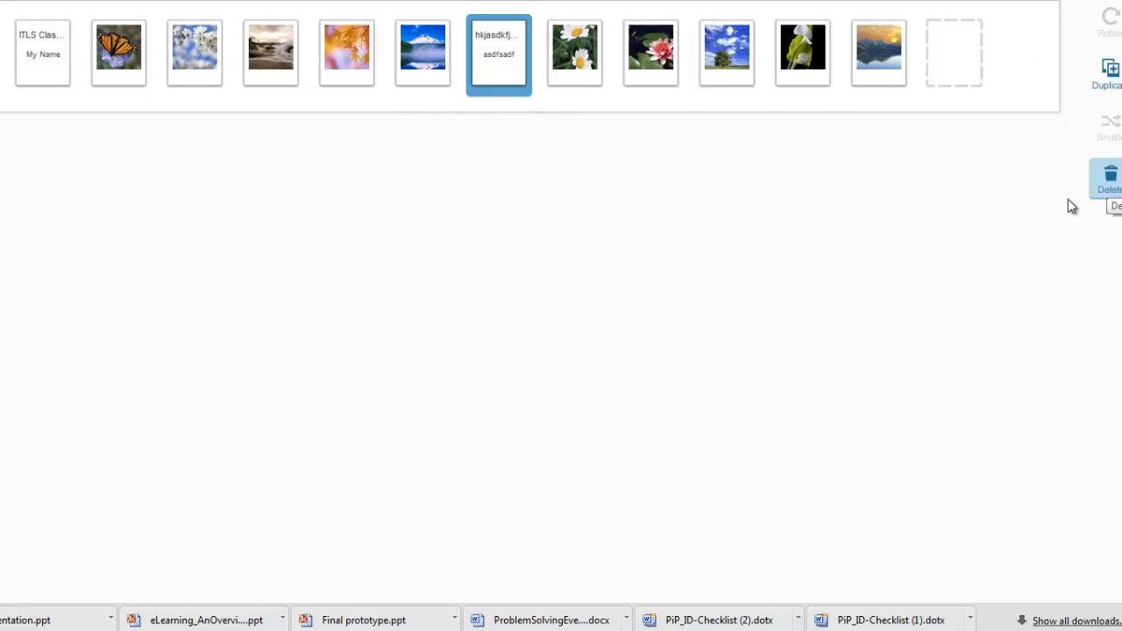
- Delete the tree-and-sky photo from the video
left_click(741, 52)
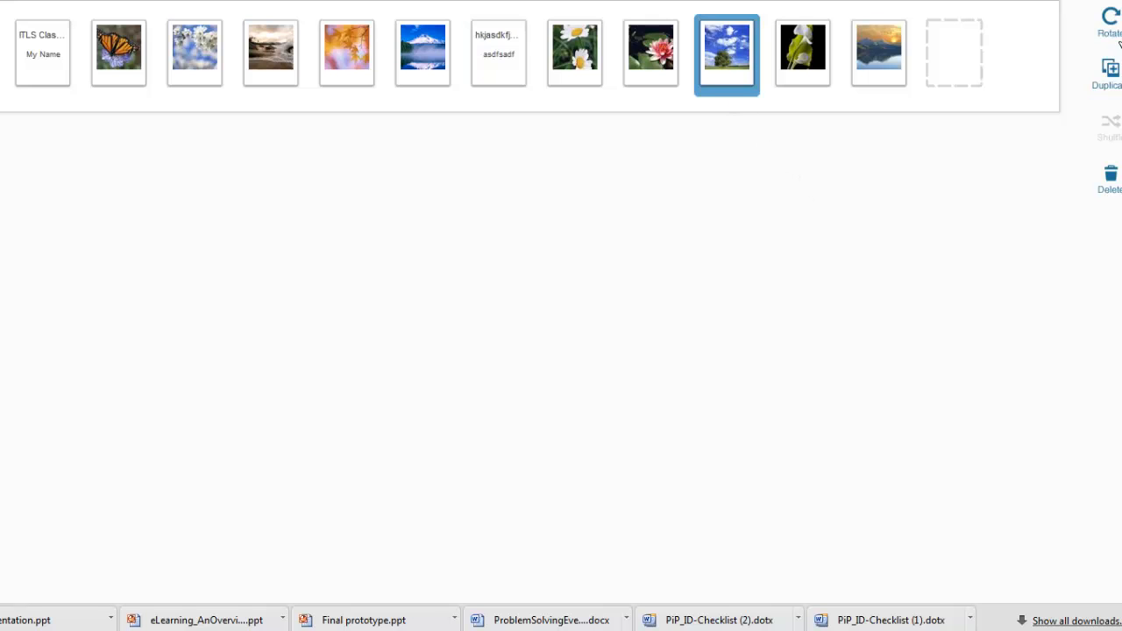
left_click(1109, 179)
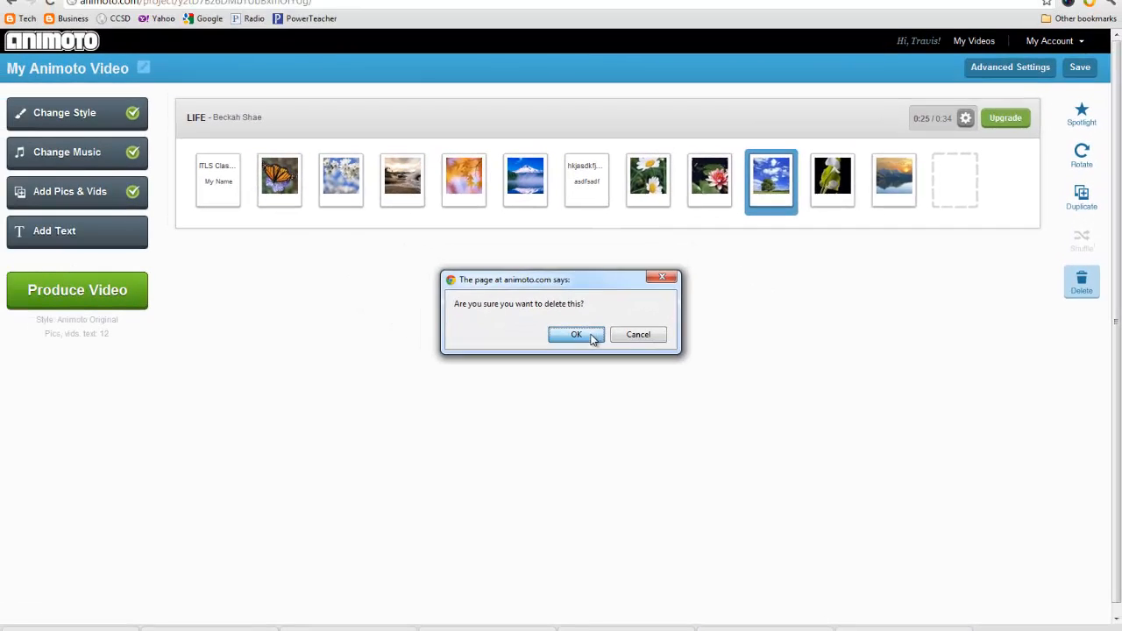
left_click(533, 292)
- Duplicate the sunset picture and move the copy after the beach picture
left_click(815, 119)
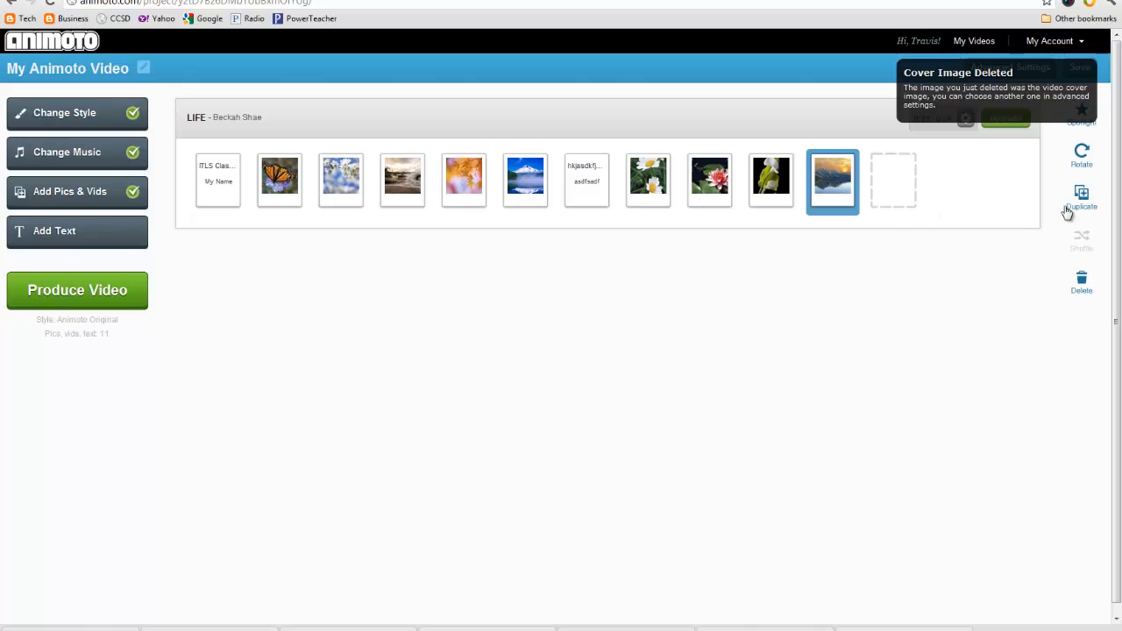
left_click(1081, 154)
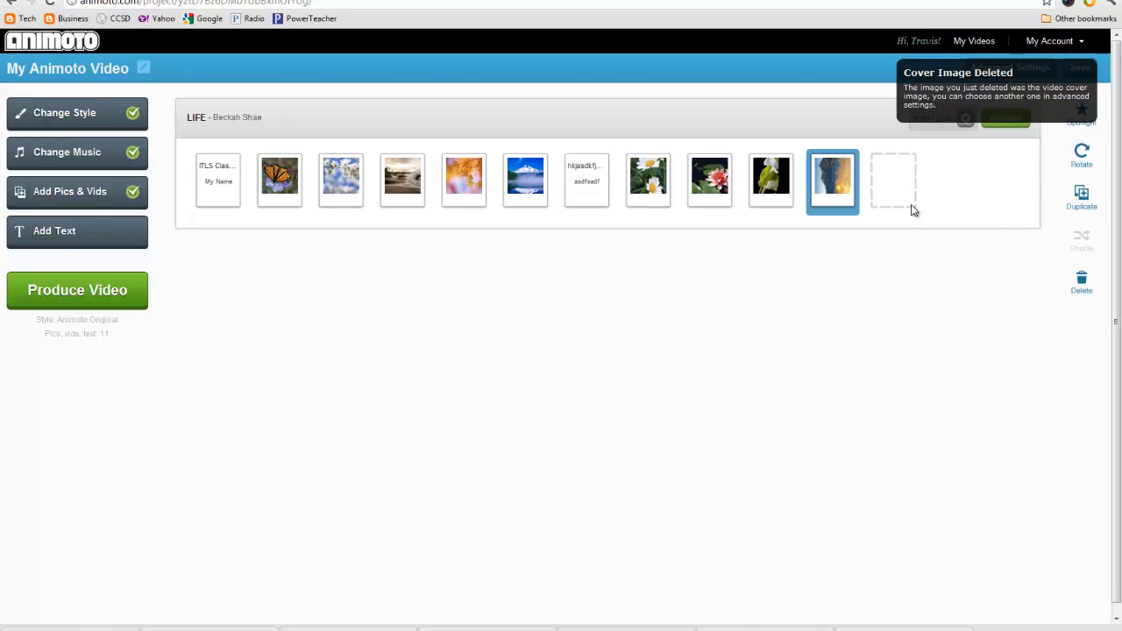
left_click(1078, 155)
left_click(1078, 156)
left_click(1077, 156)
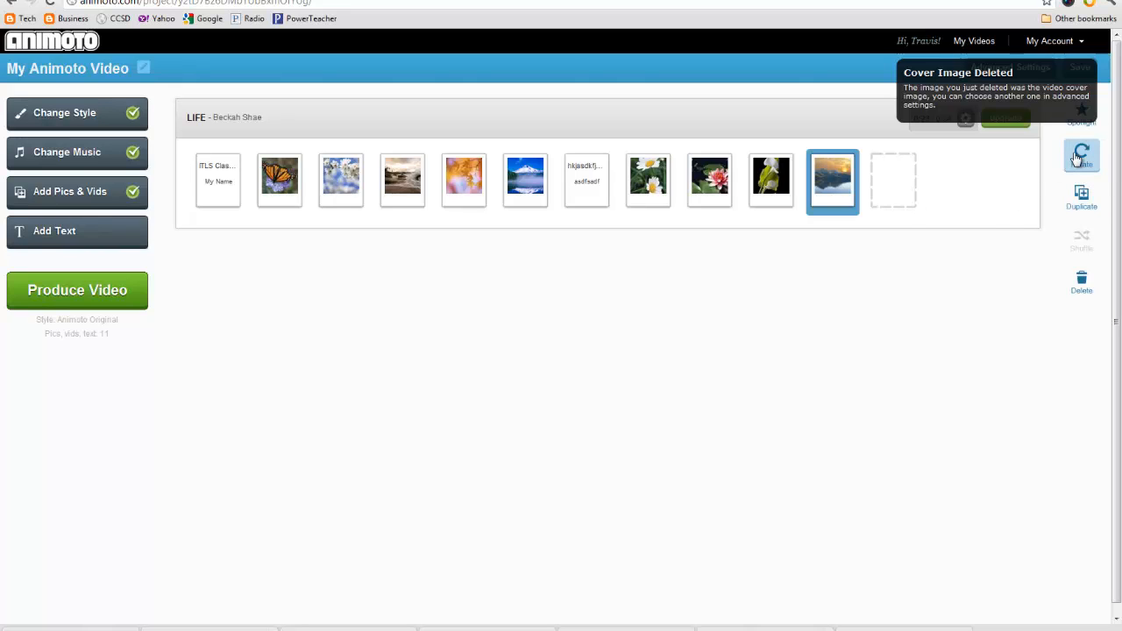
left_click(1078, 198)
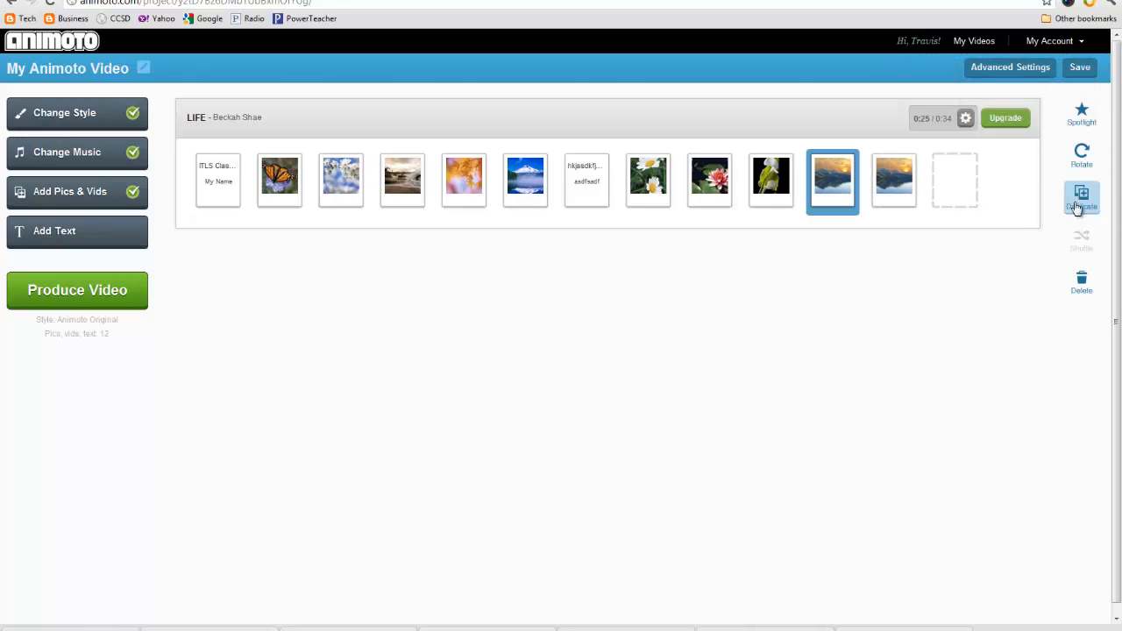
left_click_drag(891, 193, 463, 187)
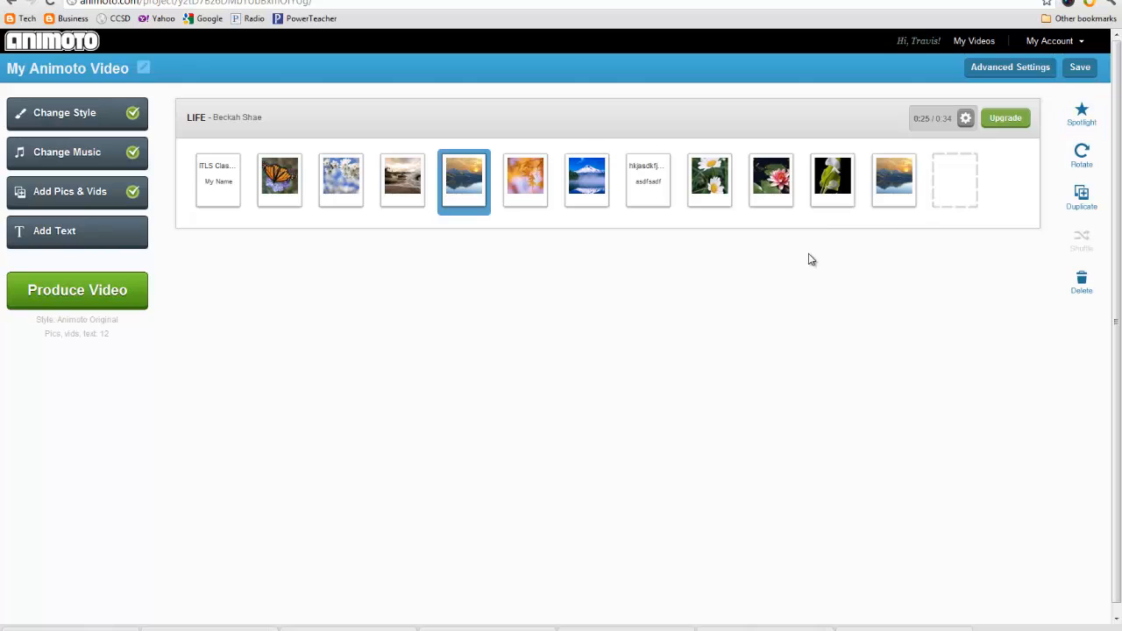
- Spotlight the calla lily and autumn leaves pictures
left_click(834, 178)
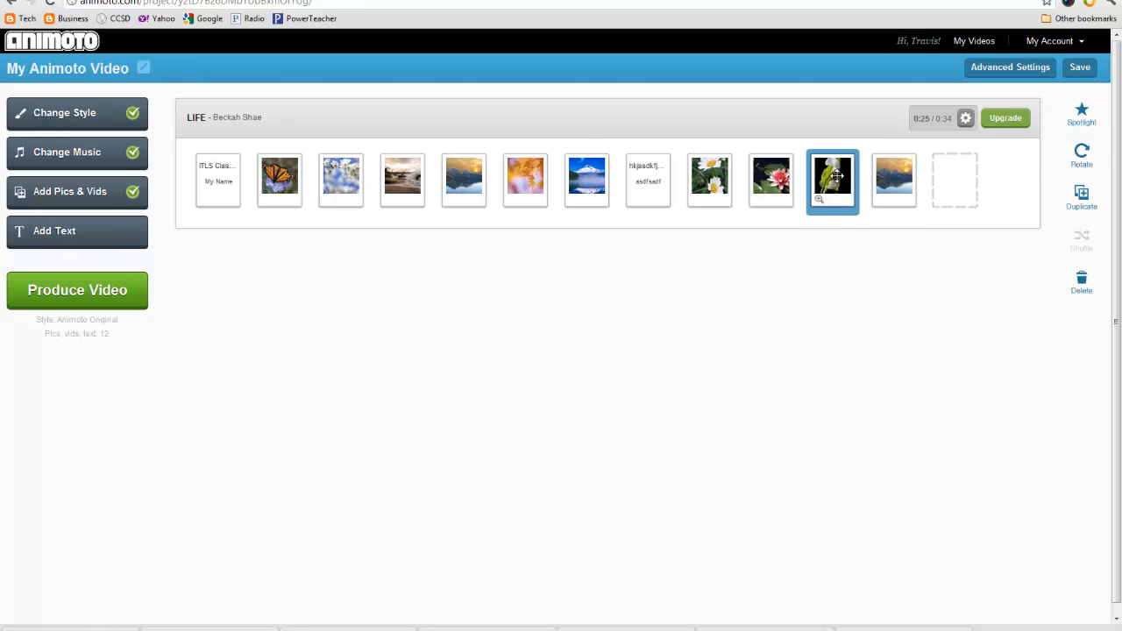
left_click(1082, 114)
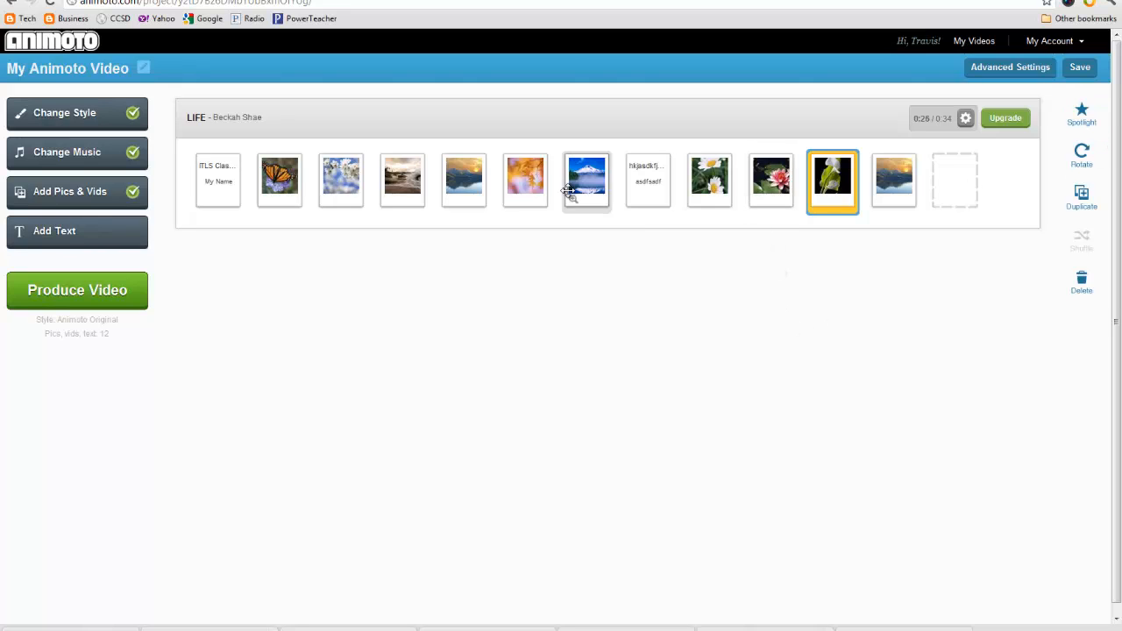
left_click(526, 182)
left_click(1081, 114)
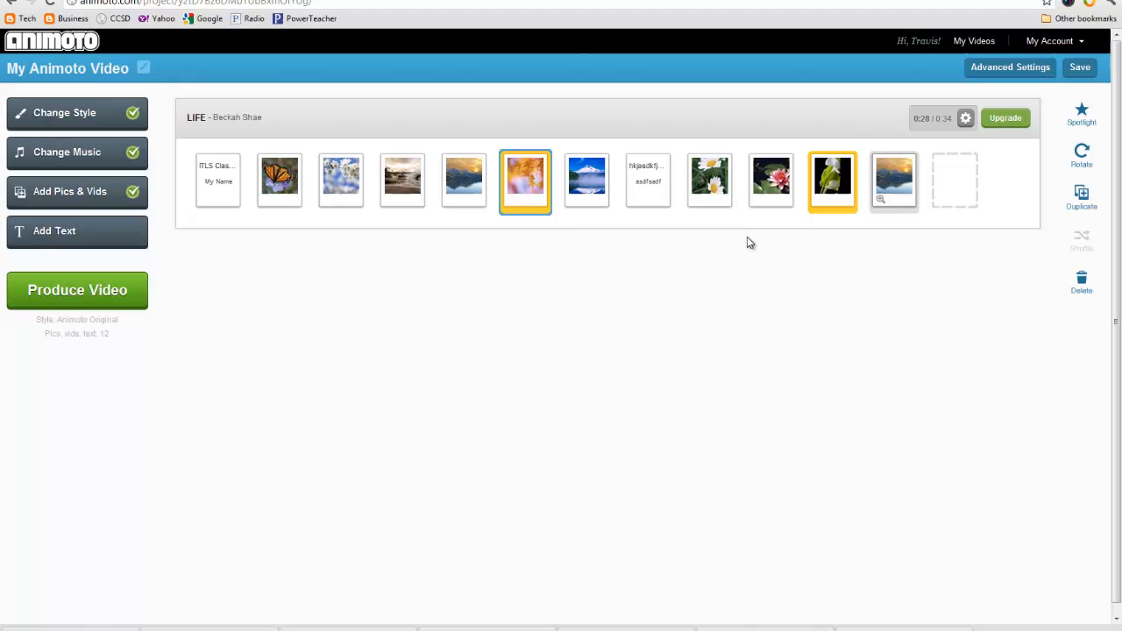
left_click(566, 228)
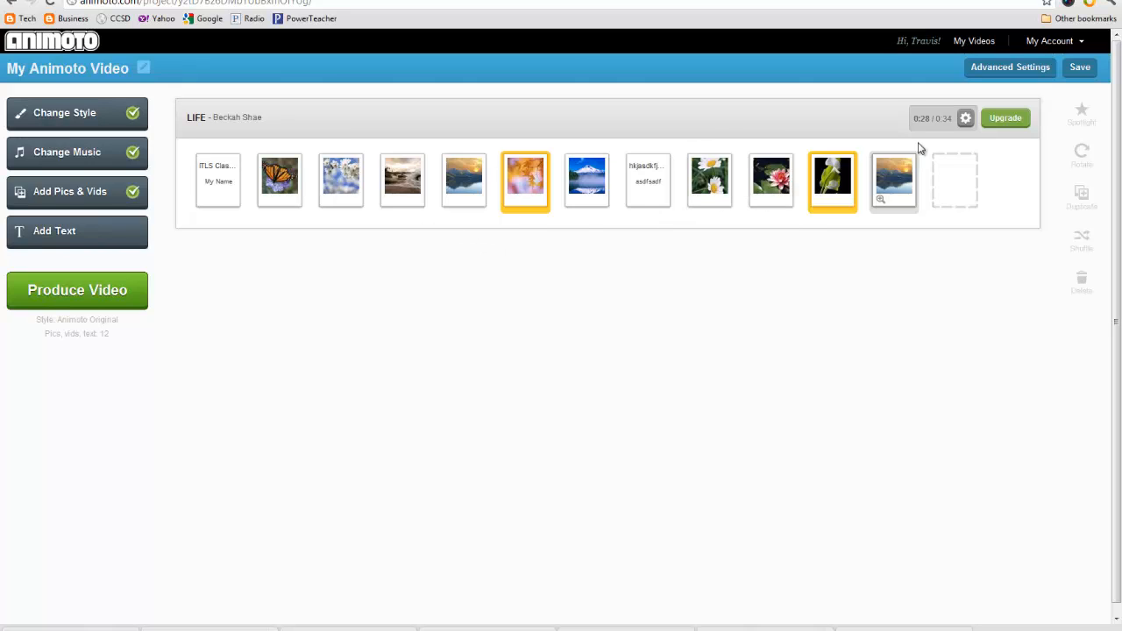
left_click(964, 121)
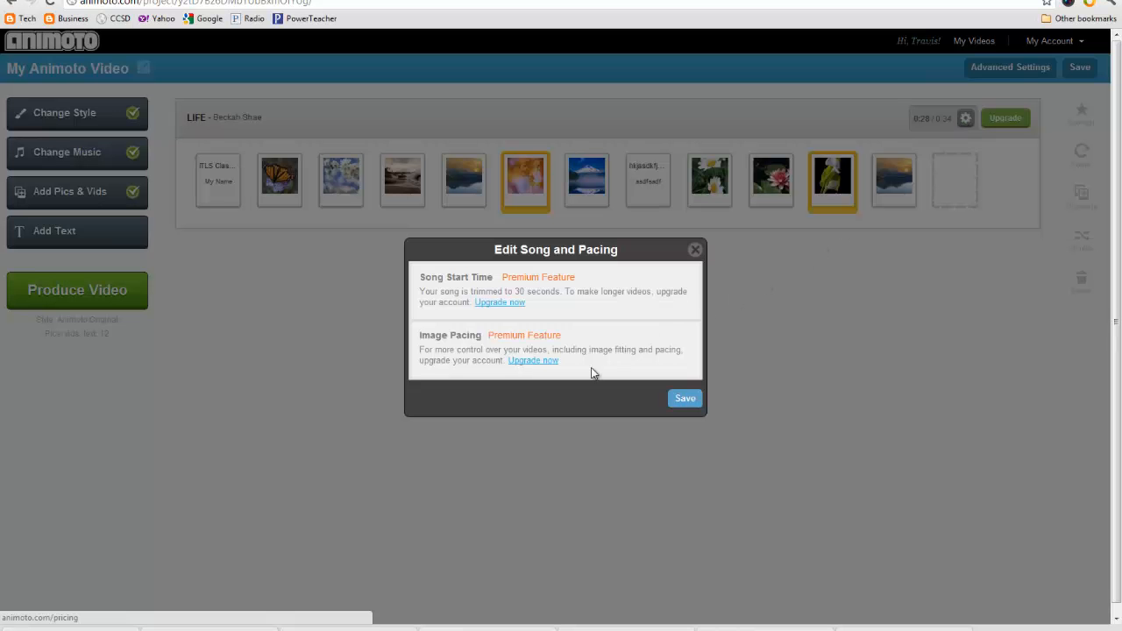
left_click(694, 252)
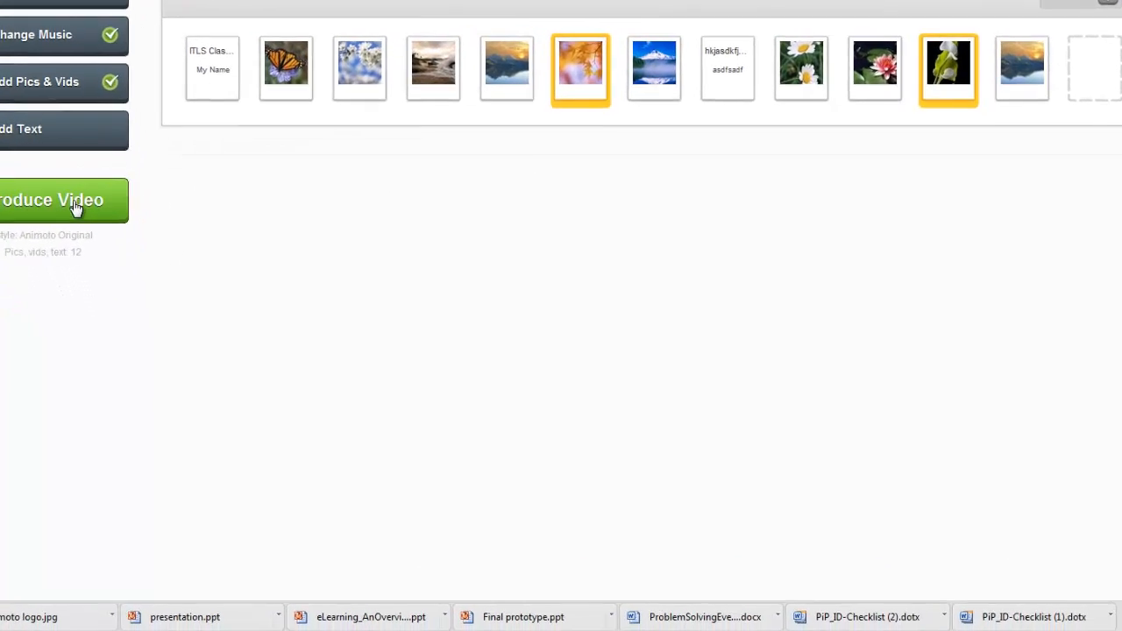
- Produce the Animoto video to start generating its rough preview
left_click(122, 291)
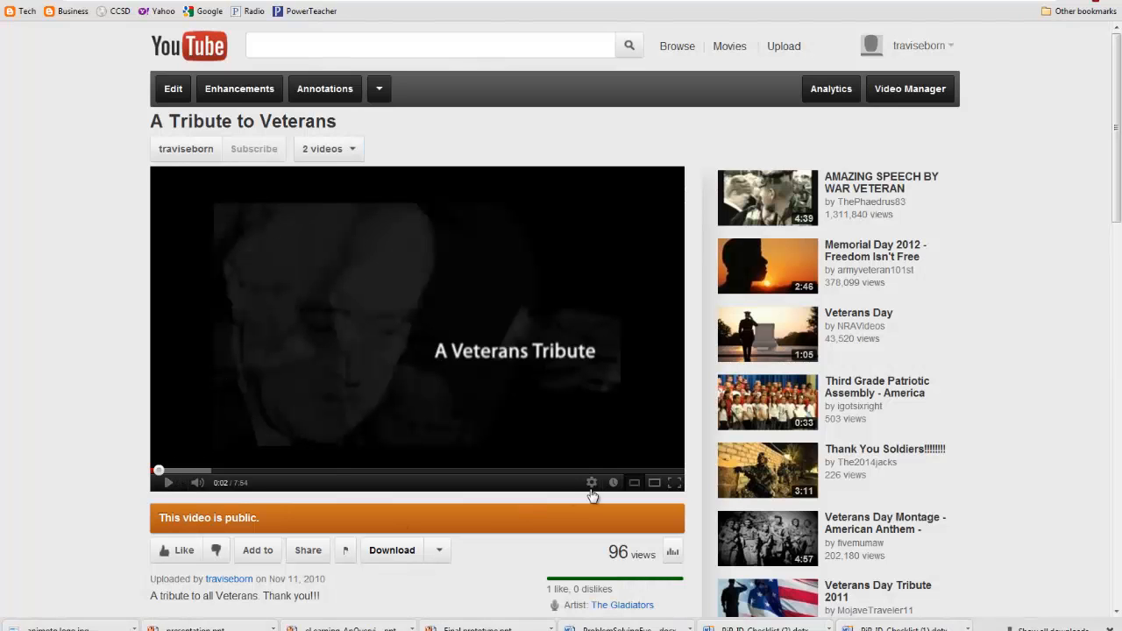
- Watch 'A Tribute to Veterans' full screen, skipped ahead to about 3:01
left_click(674, 484)
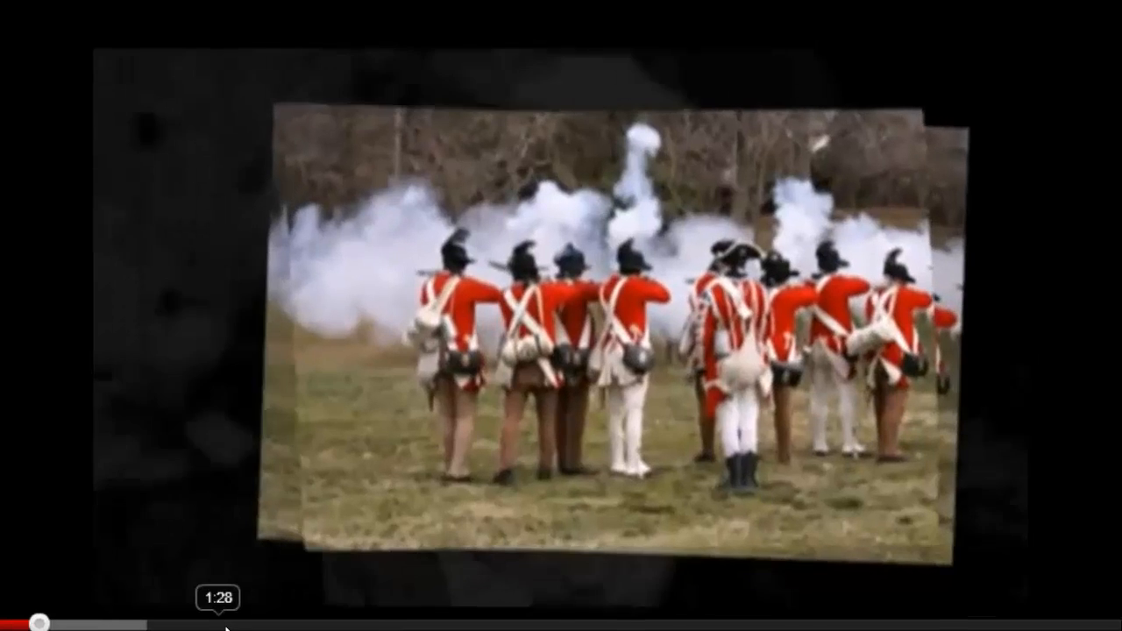
left_click_drag(251, 623, 430, 623)
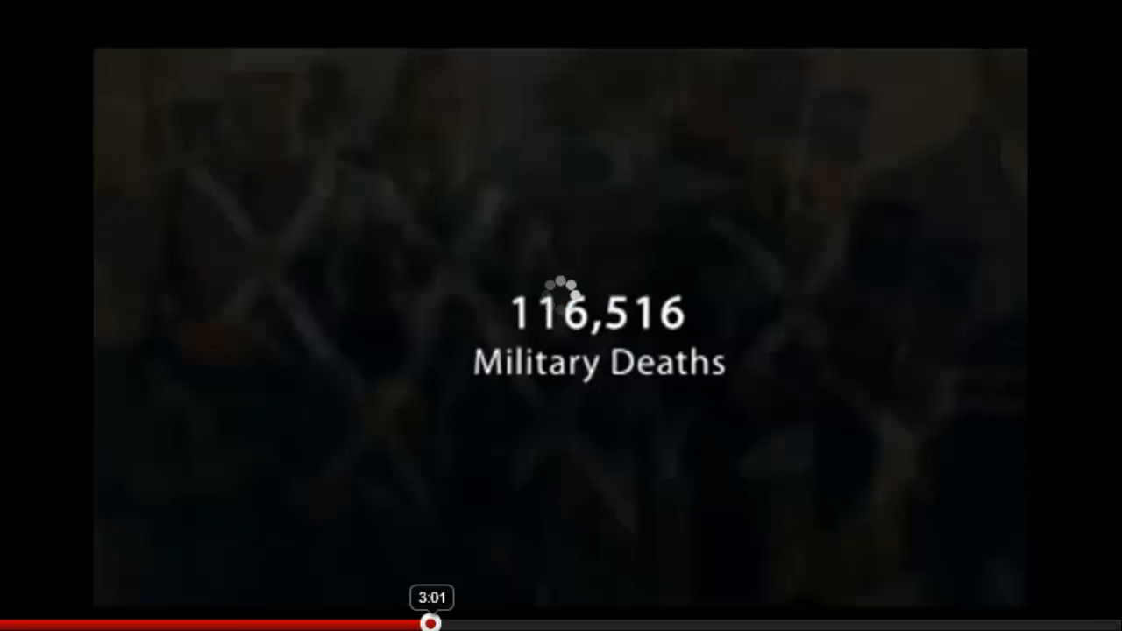